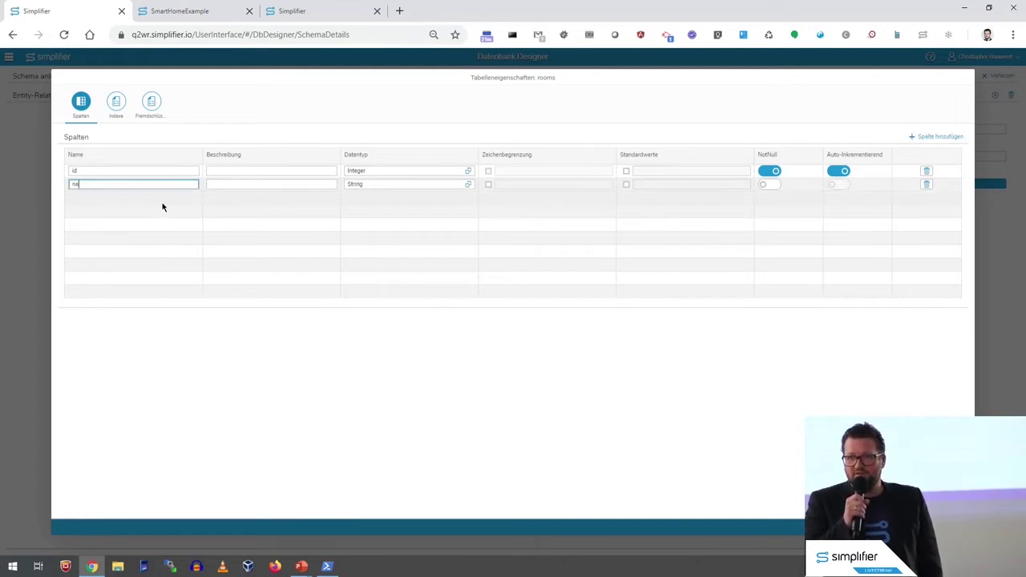
Add a String column named building to the rooms table and close its table properties.
click(934, 137)
click(104, 199)
text(builf)
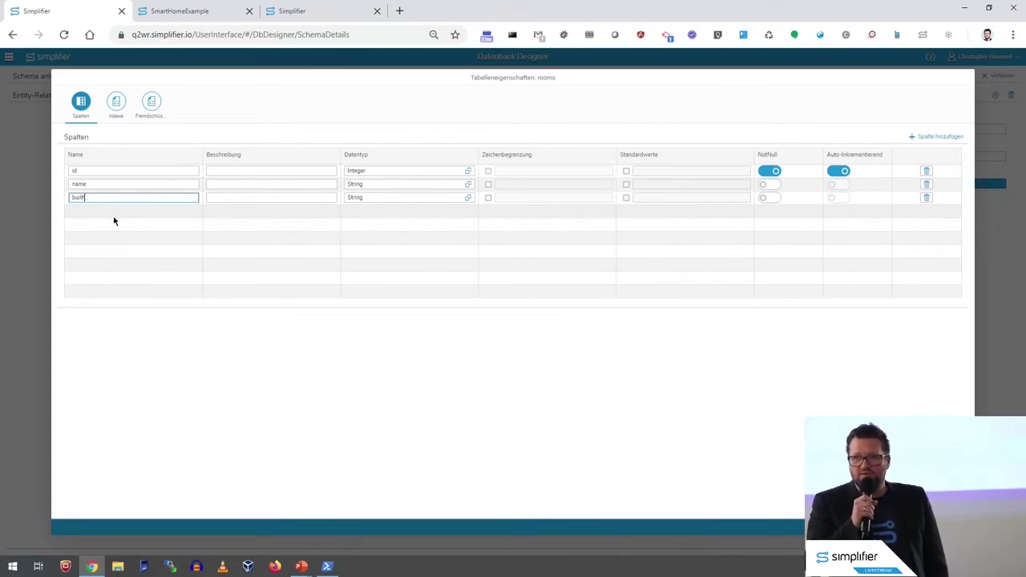
text(ilding)
drag(128, 197, 23, 199)
text(bu)
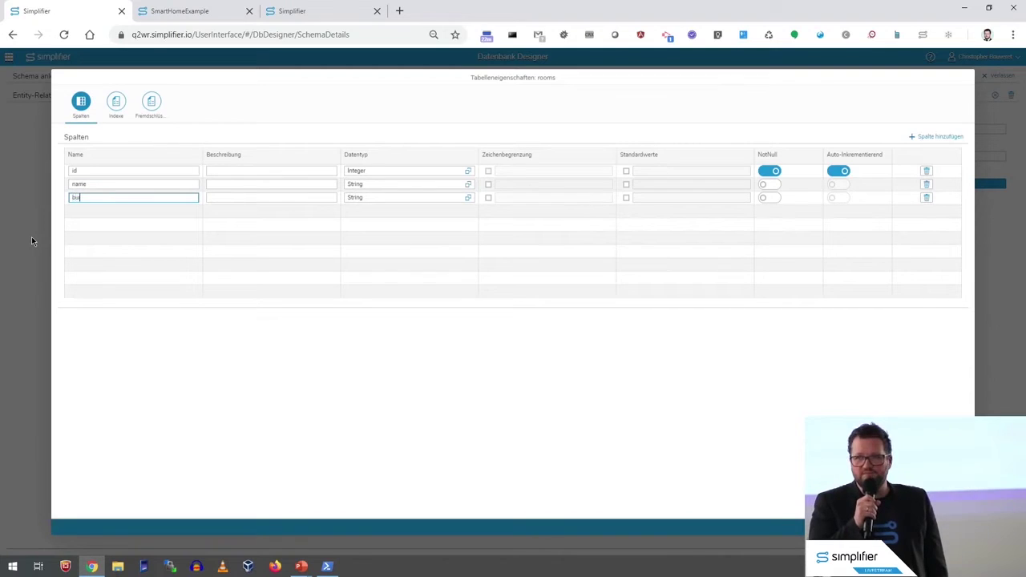
text(ilding)
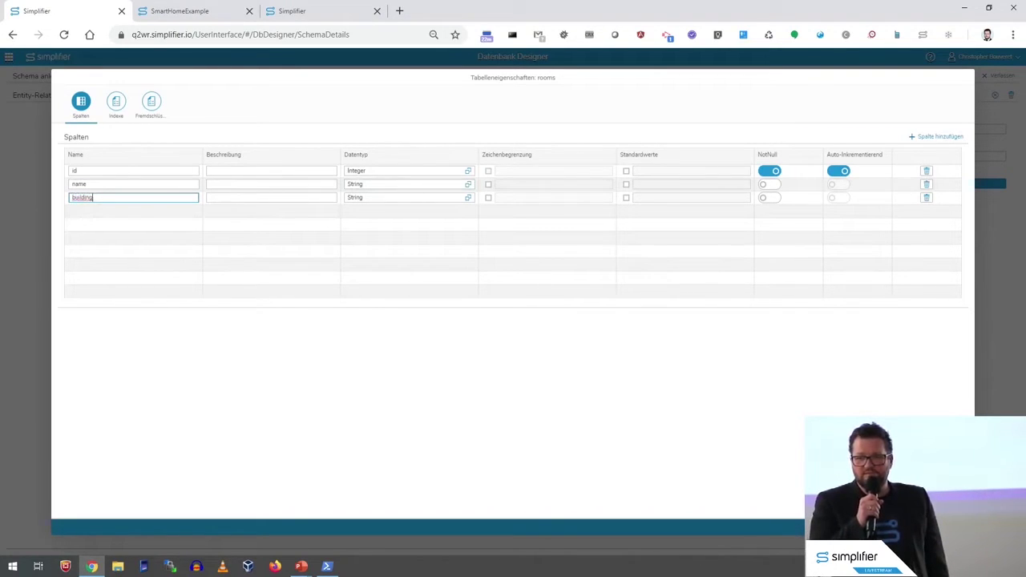
key(Escape)
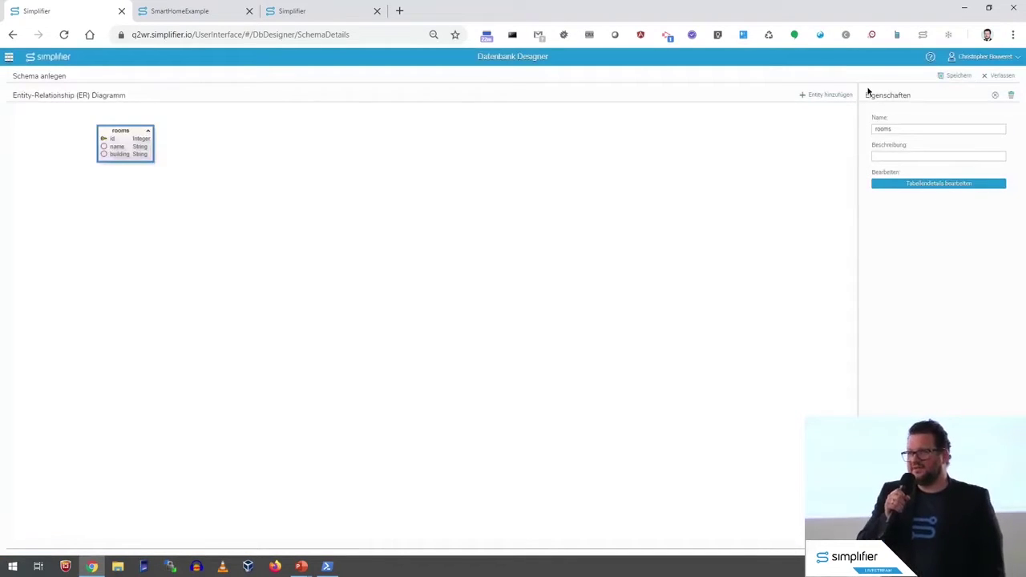
Add a second entity to the ER diagram and name it sensors.
click(838, 95)
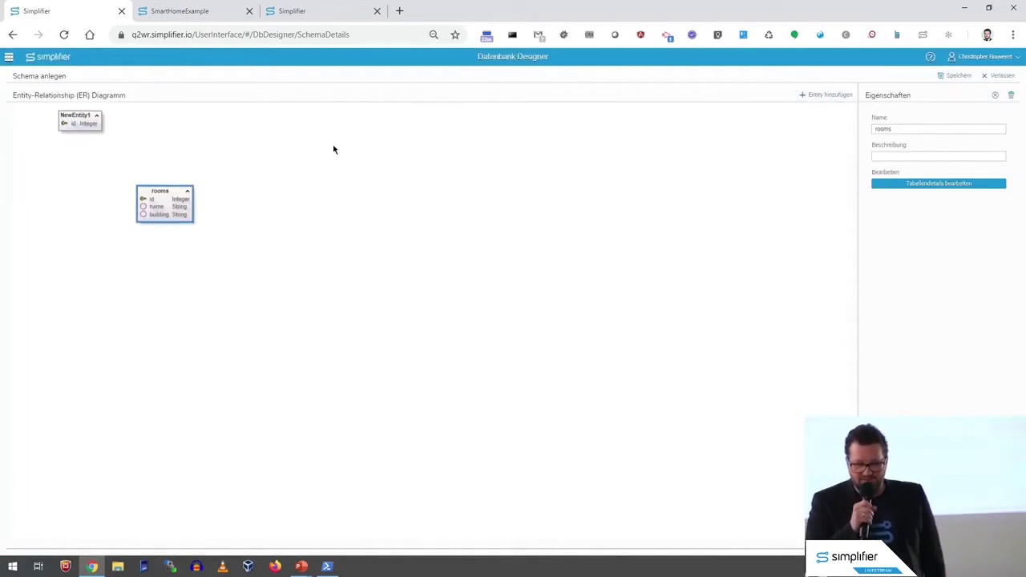
click(69, 113)
drag(909, 130, 856, 120)
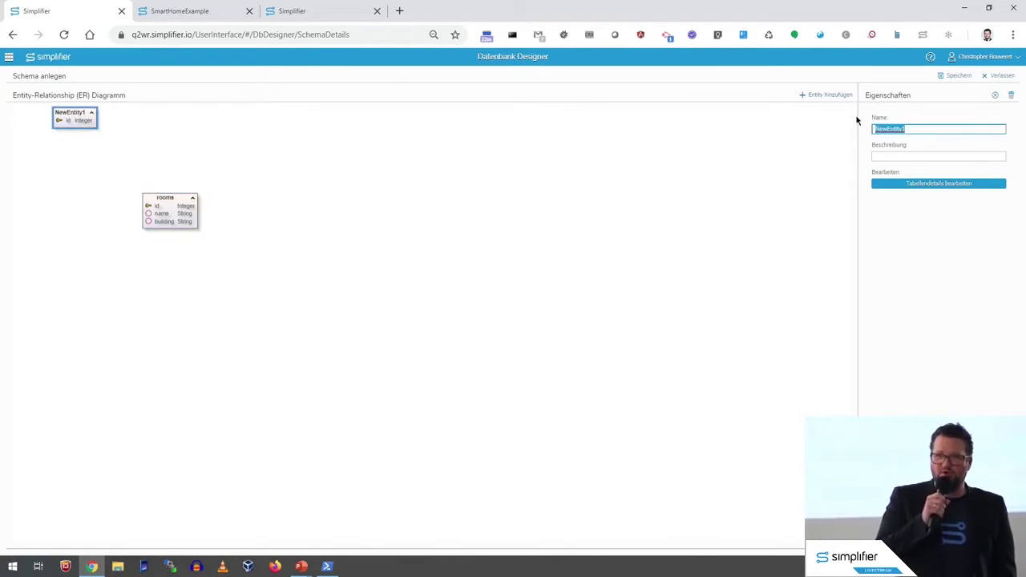
text(sensors)
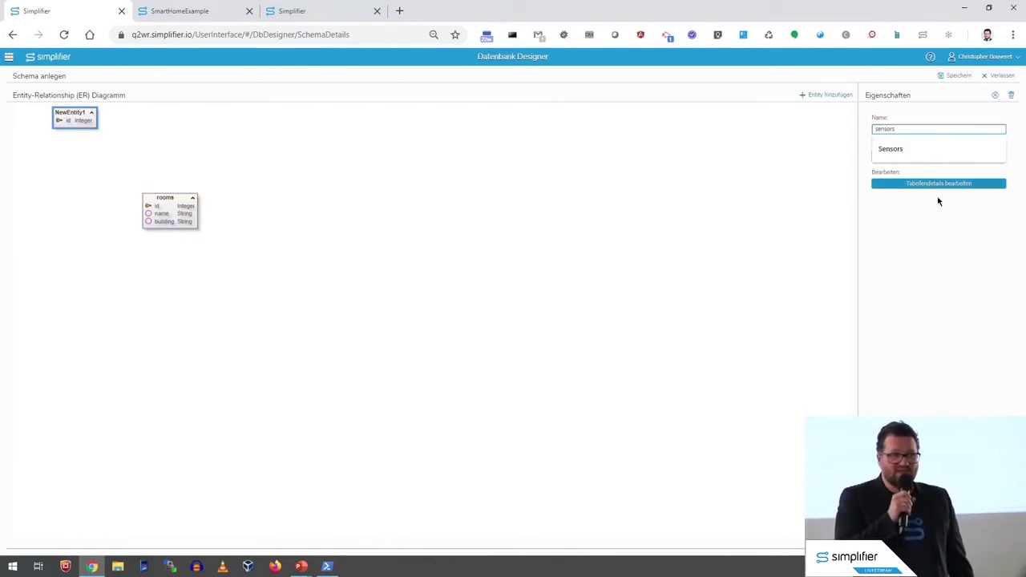
Add two String columns, name and value, to the sensors table.
click(928, 185)
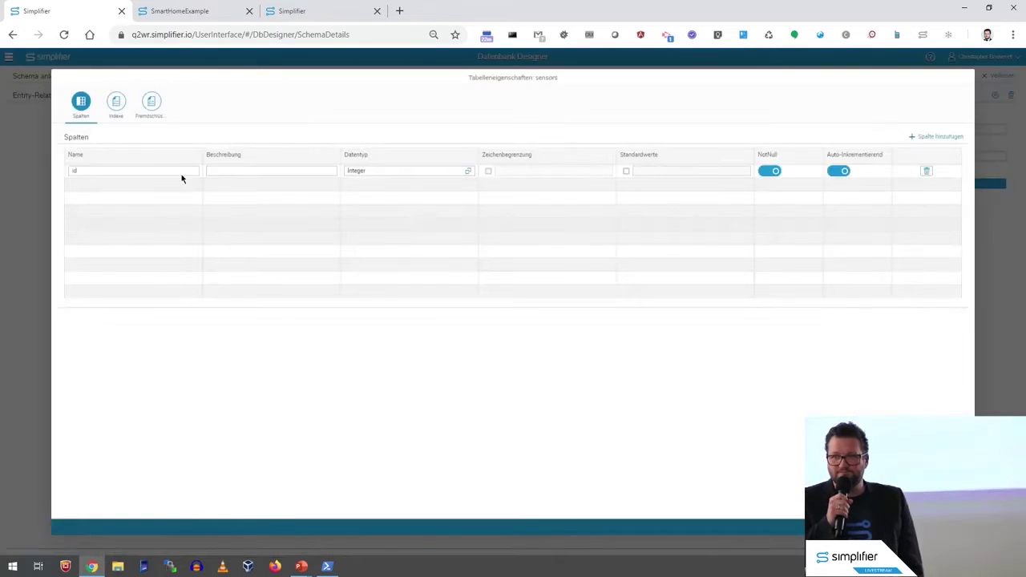
click(946, 138)
click(97, 185)
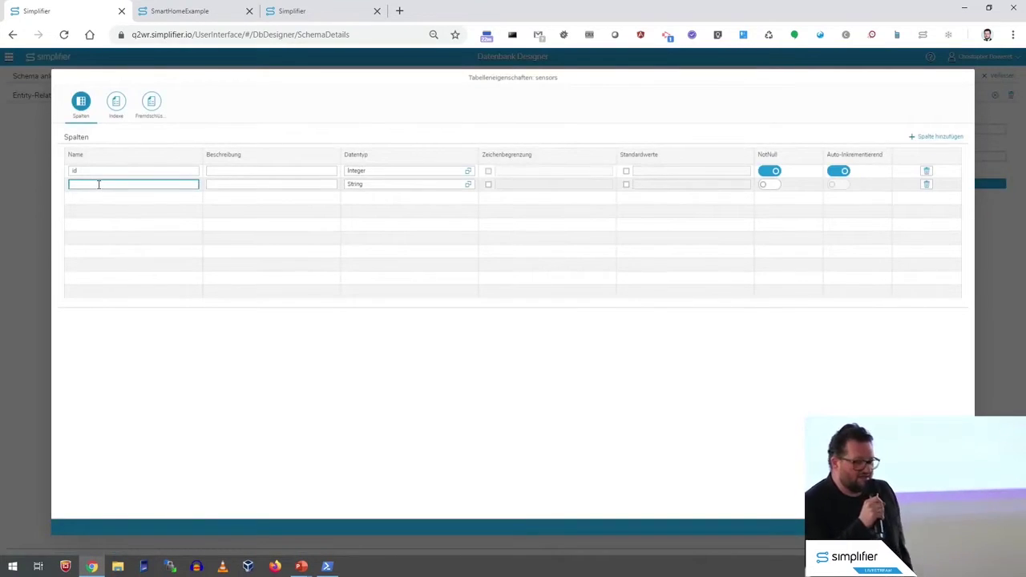
text(sensor)
key(BackSpace)
key(BackSpace)
key(BackSpace)
key(BackSpace)
key(BackSpace)
key(BackSpace)
text(name)
click(939, 137)
click(137, 197)
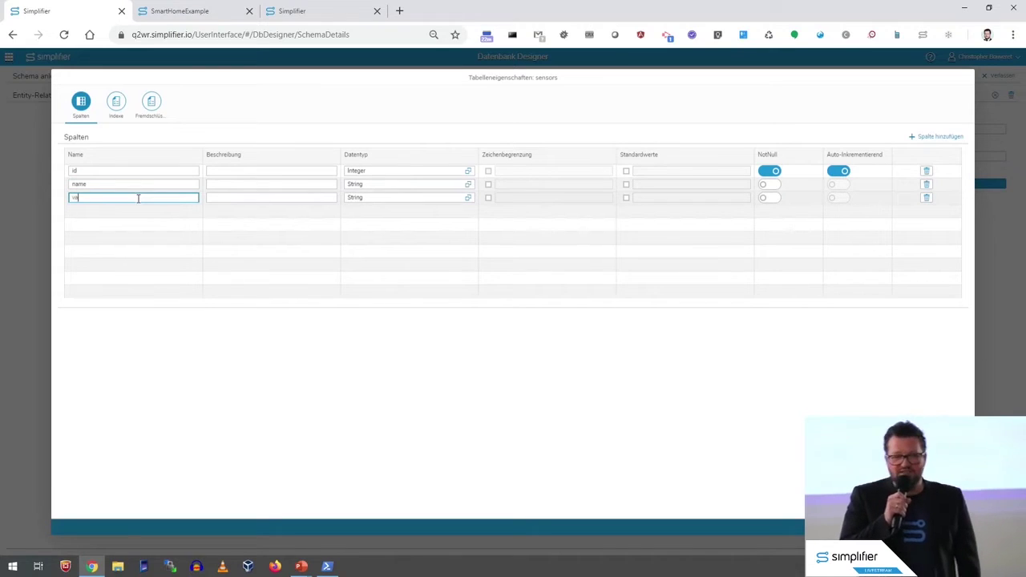
text(values)
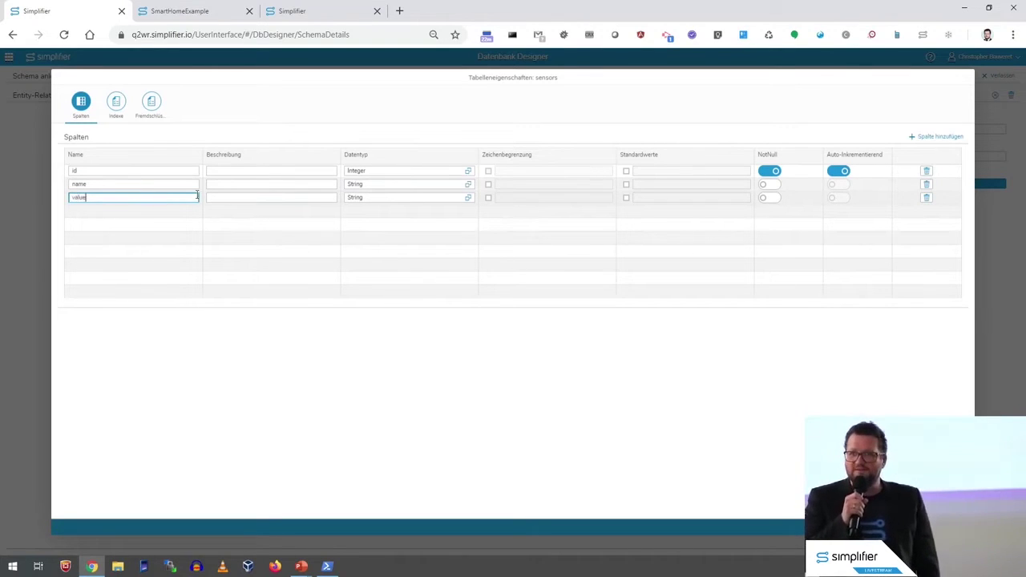
Add a foreign key room_to_sensors from the sensors table's id to the id of rooms, and save the schema.
click(151, 127)
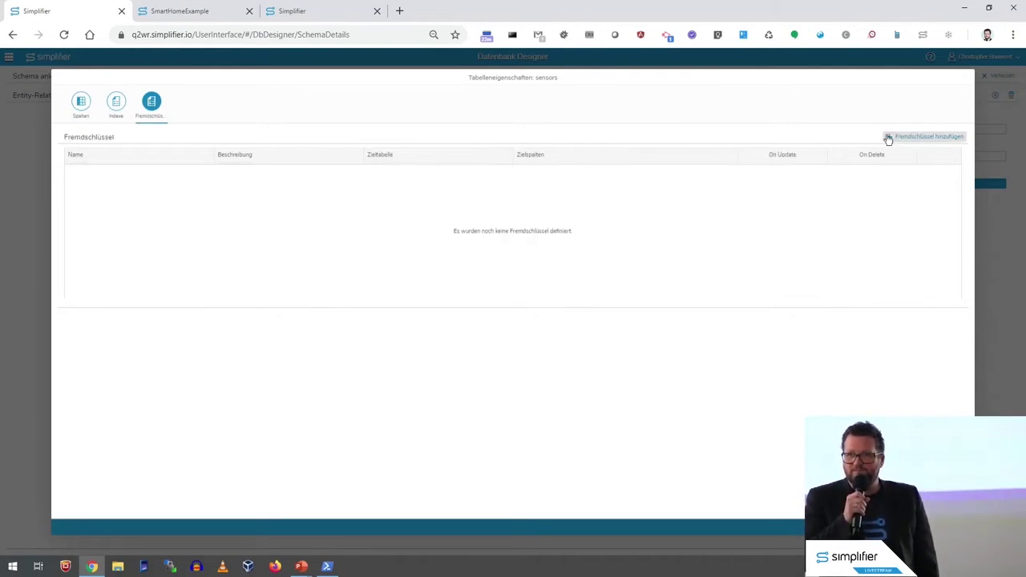
click(886, 137)
click(148, 170)
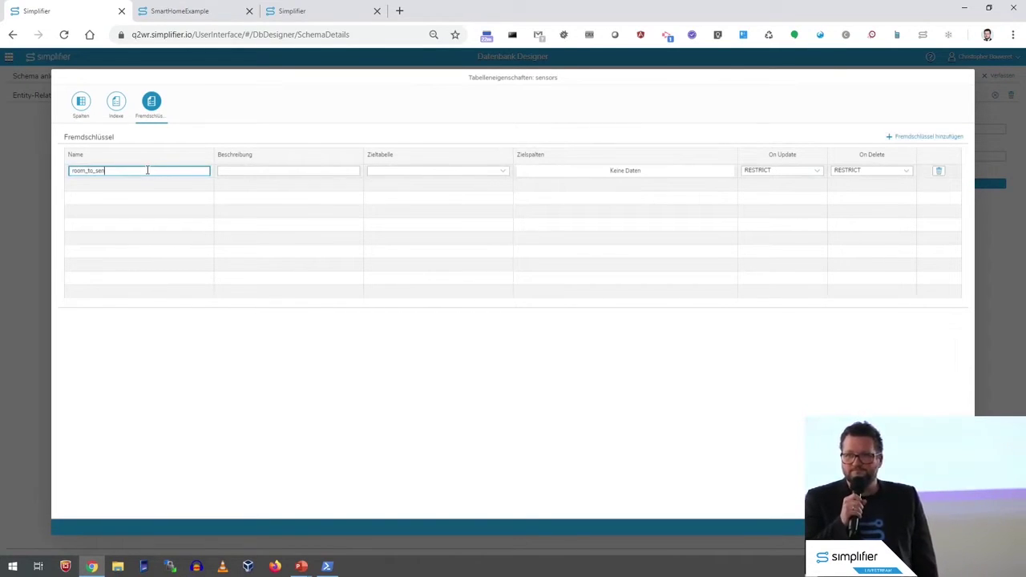
text(room_to_sensors)
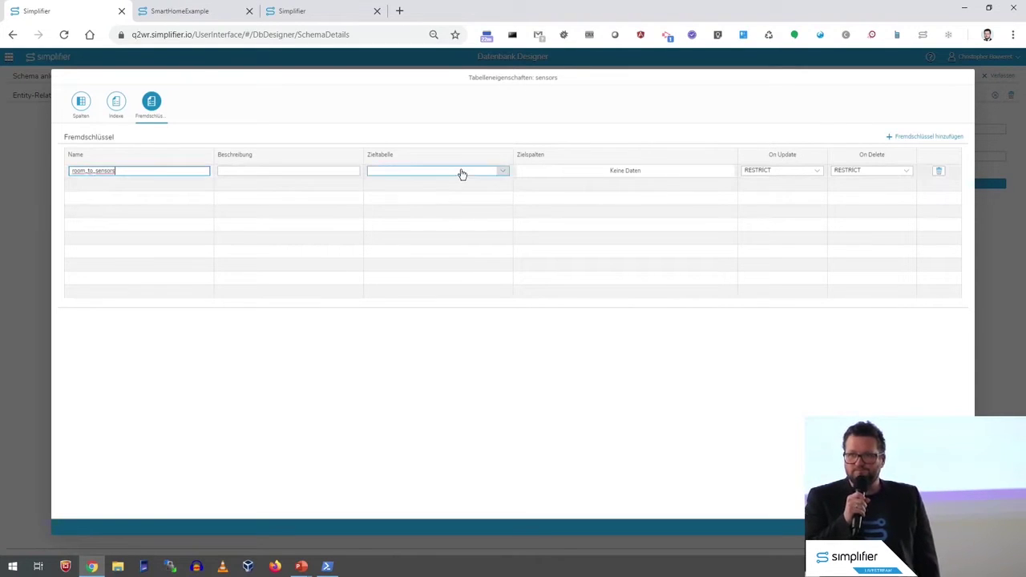
click(461, 171)
click(422, 195)
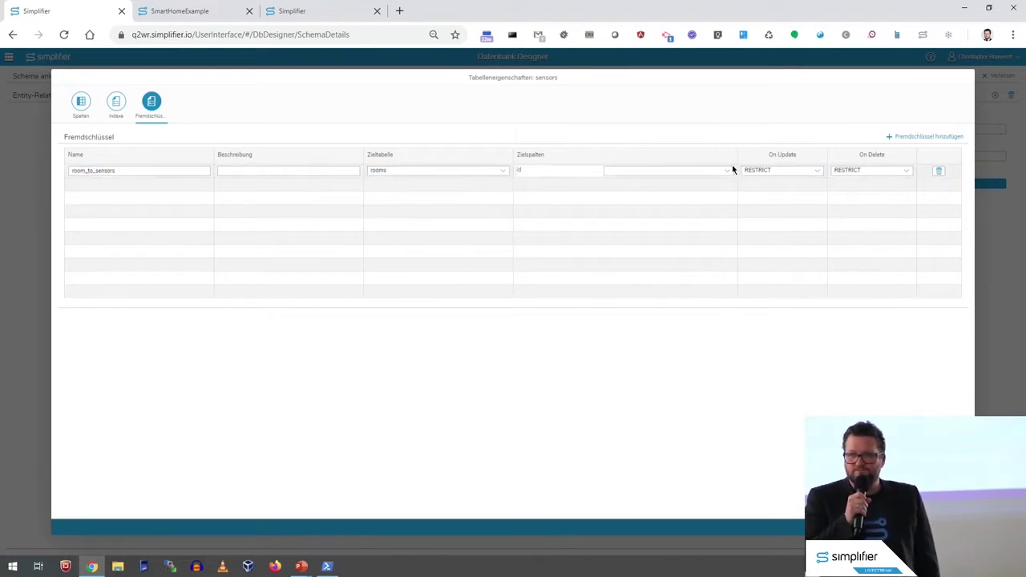
click(725, 172)
click(667, 194)
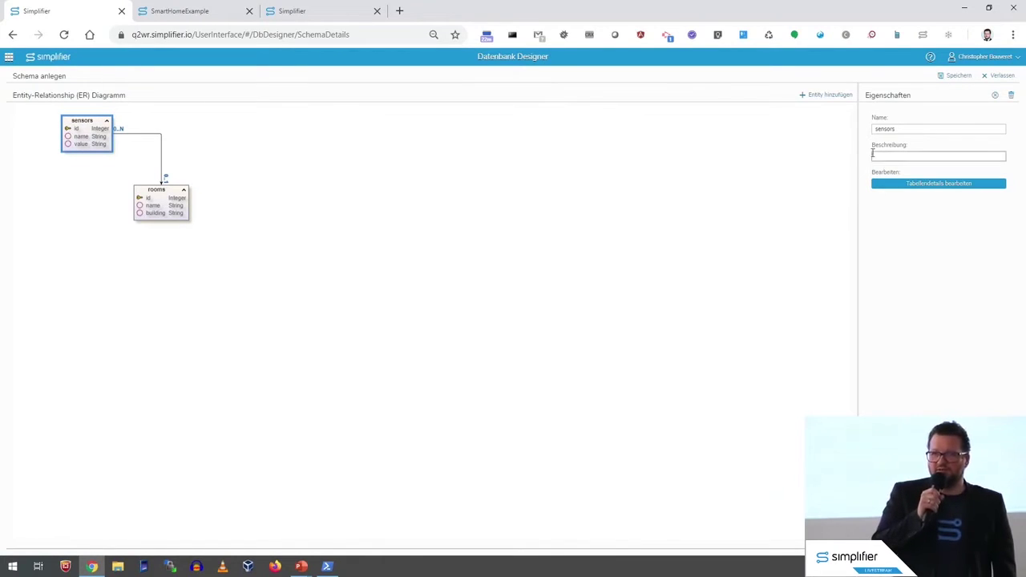
click(957, 75)
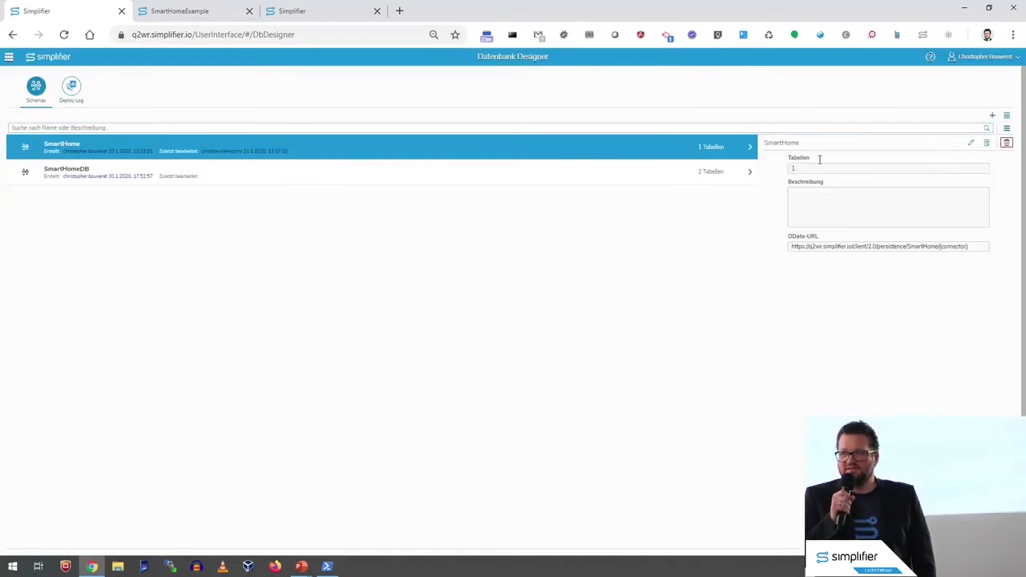
Select the SmartHomeDB schema, duplicate the browser tab, and open the connector overview (Konnektoren) in the copy.
click(408, 166)
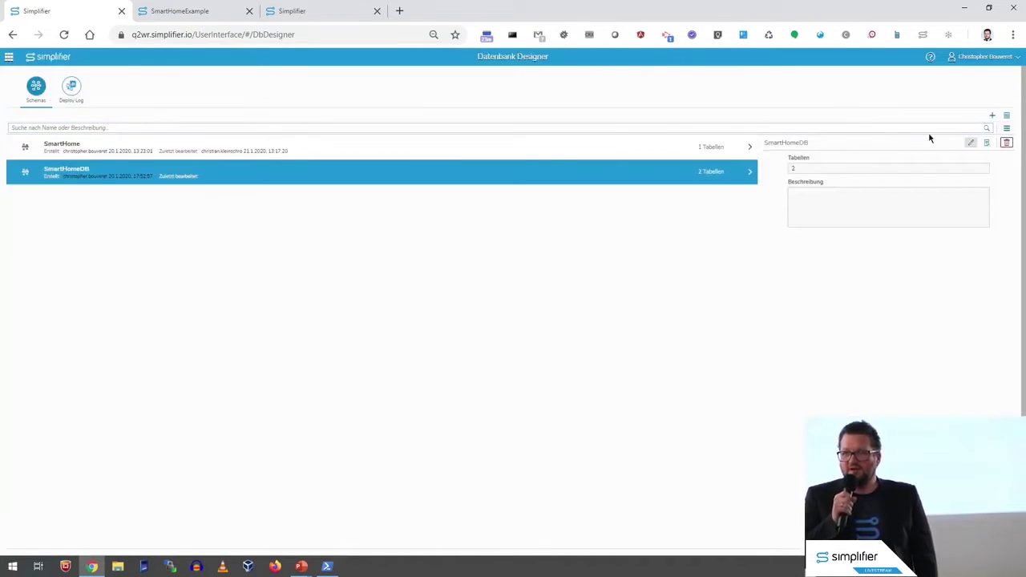
right_click(74, 15)
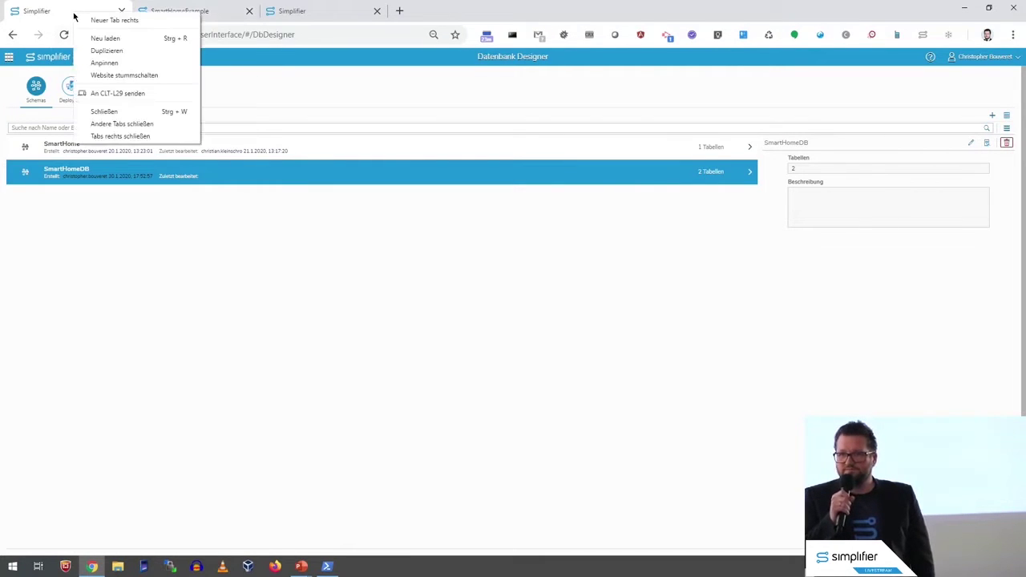
click(117, 50)
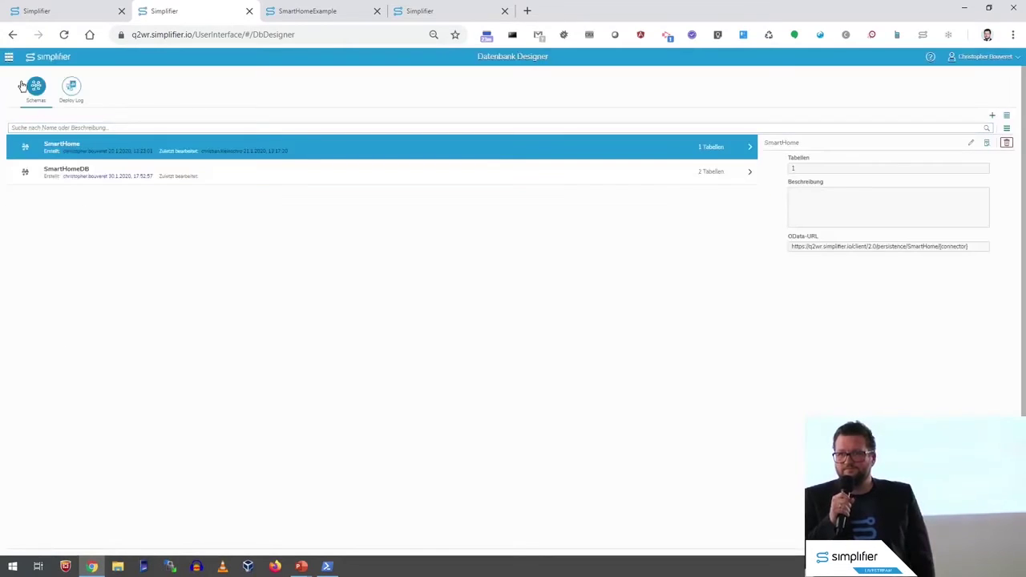
click(44, 56)
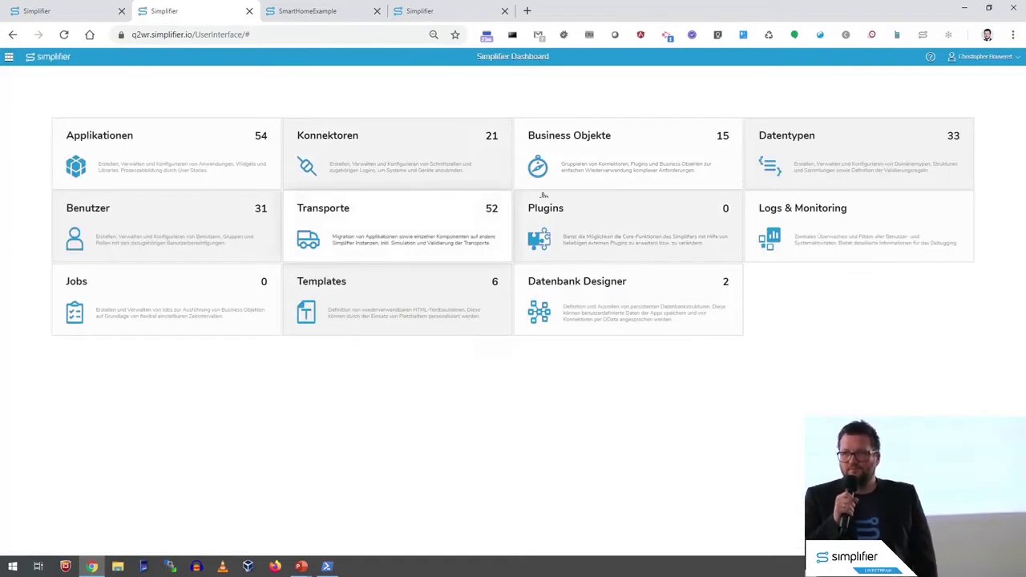
click(345, 136)
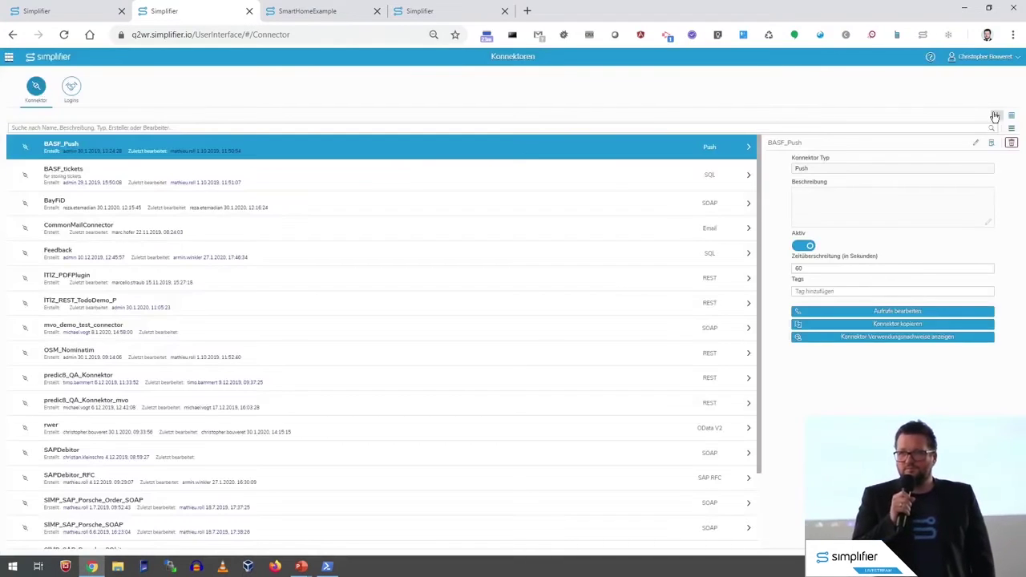
Create an SQL connector named SmartHomeDB with SQLite as its data source.
click(996, 116)
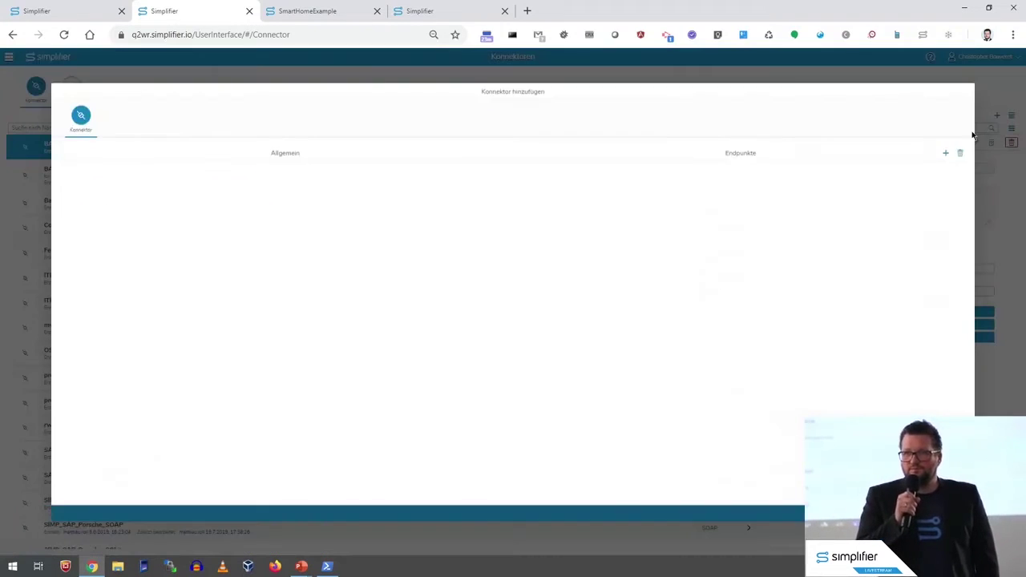
click(246, 173)
click(414, 199)
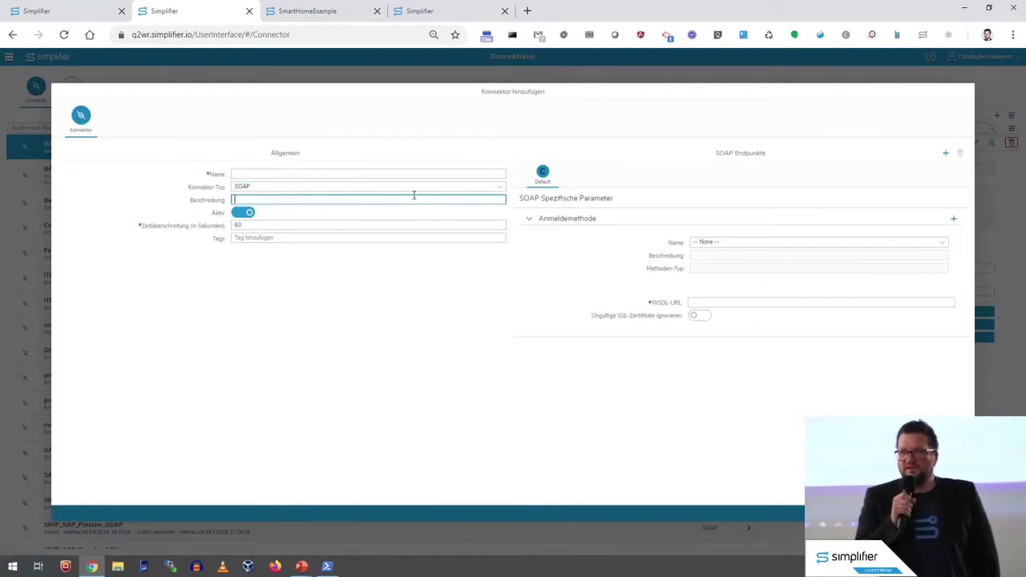
click(444, 188)
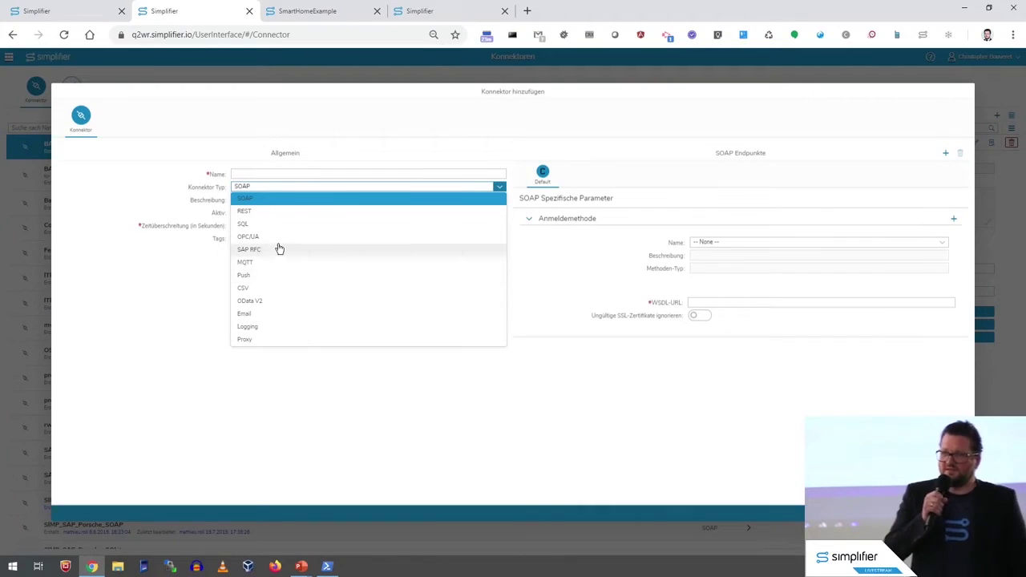
click(261, 223)
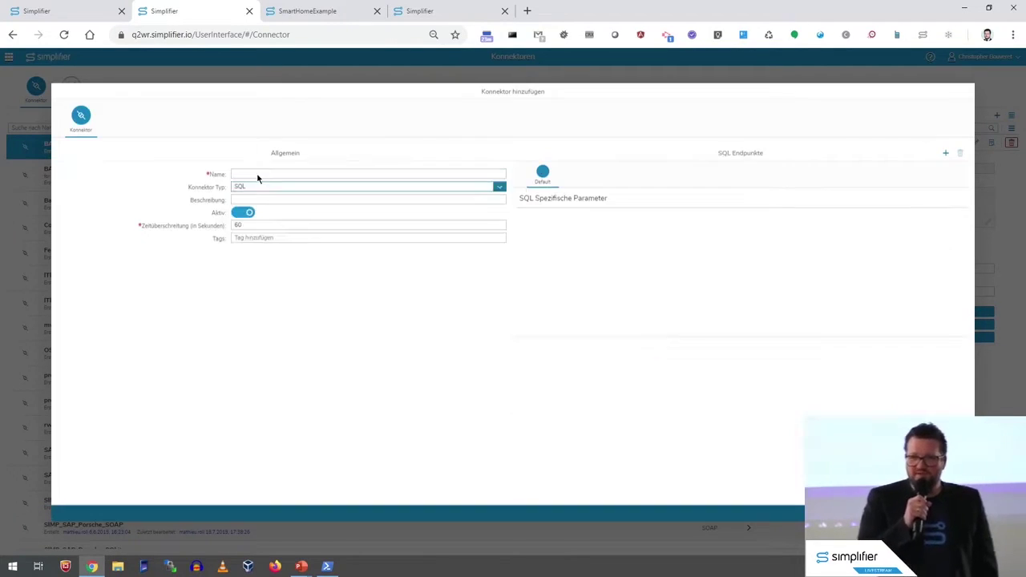
click(261, 175)
text(SmartHomeDB)
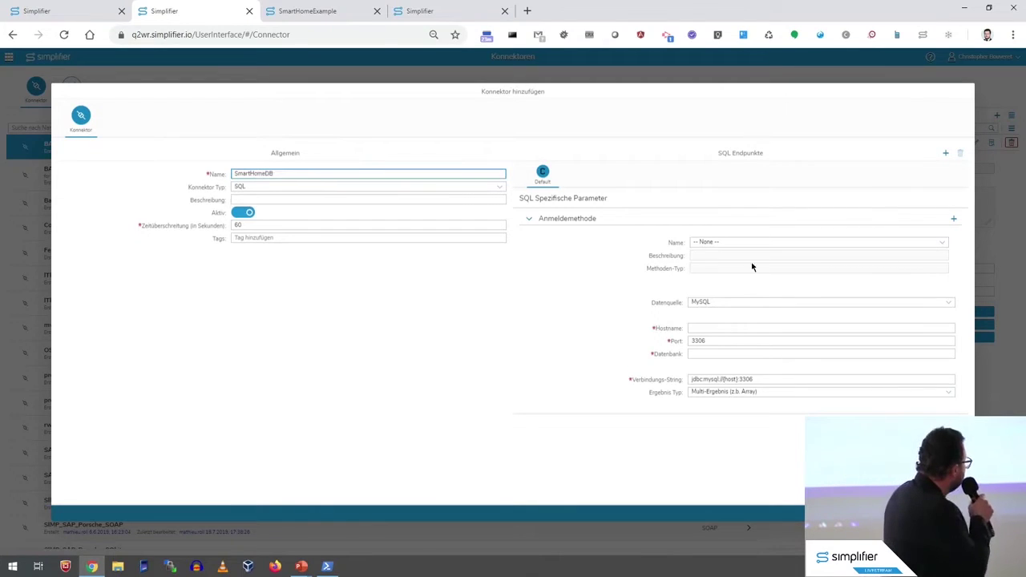
click(739, 306)
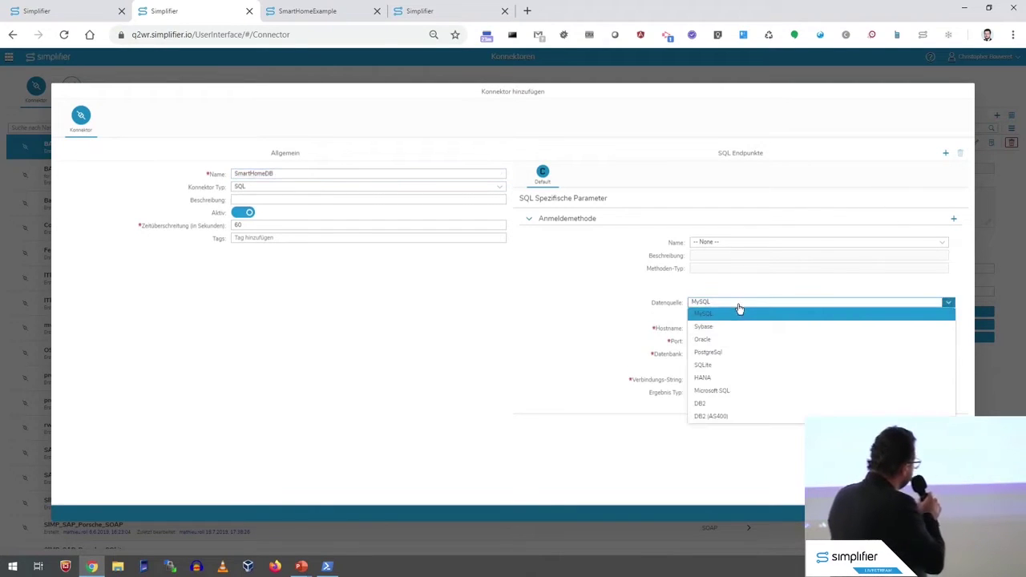
click(731, 368)
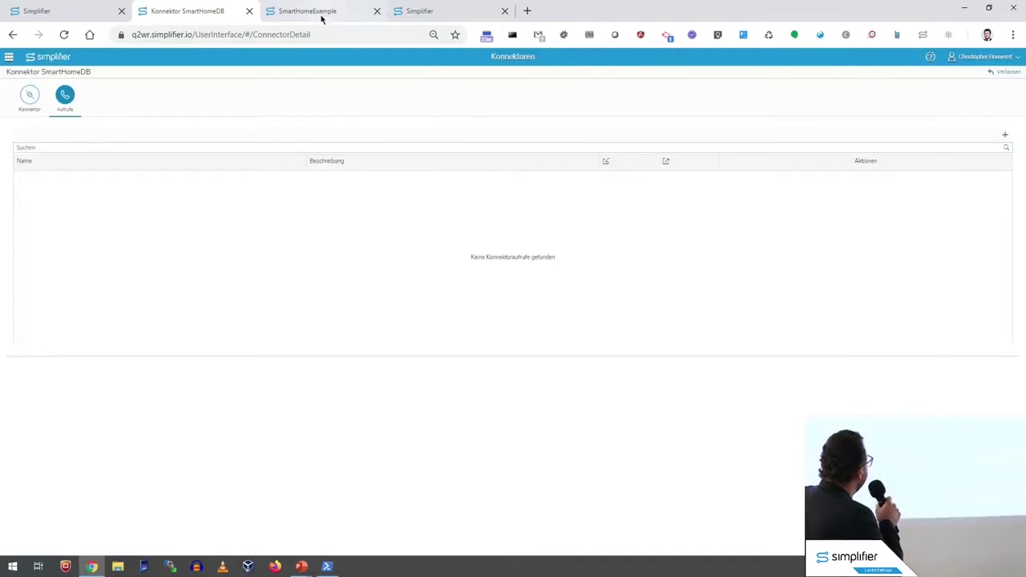
Open the SmartHomeDB schema for editing in the Datenbank Designer and deploy it through the SmartHomeDB connector.
click(322, 11)
click(80, 11)
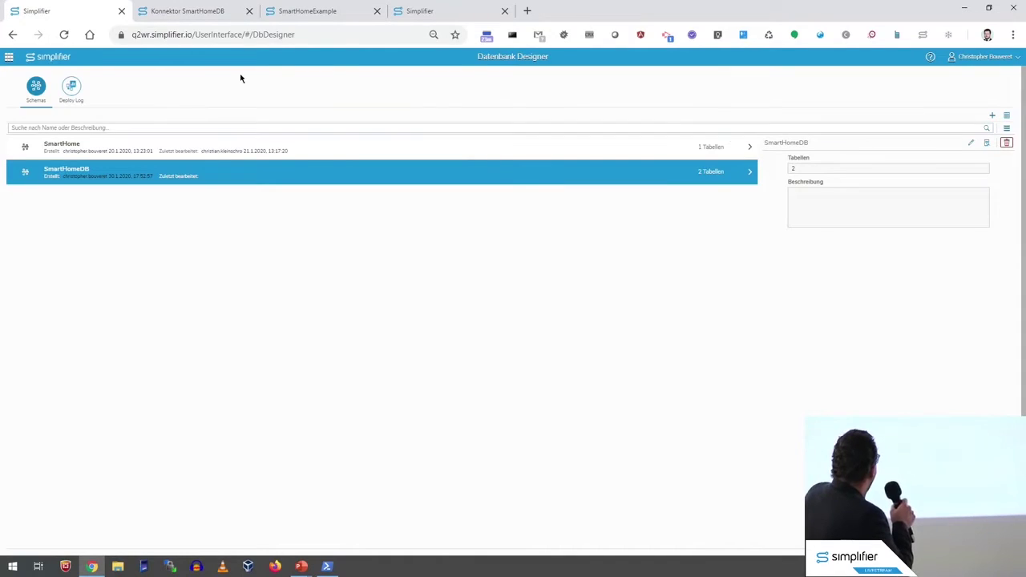
click(969, 141)
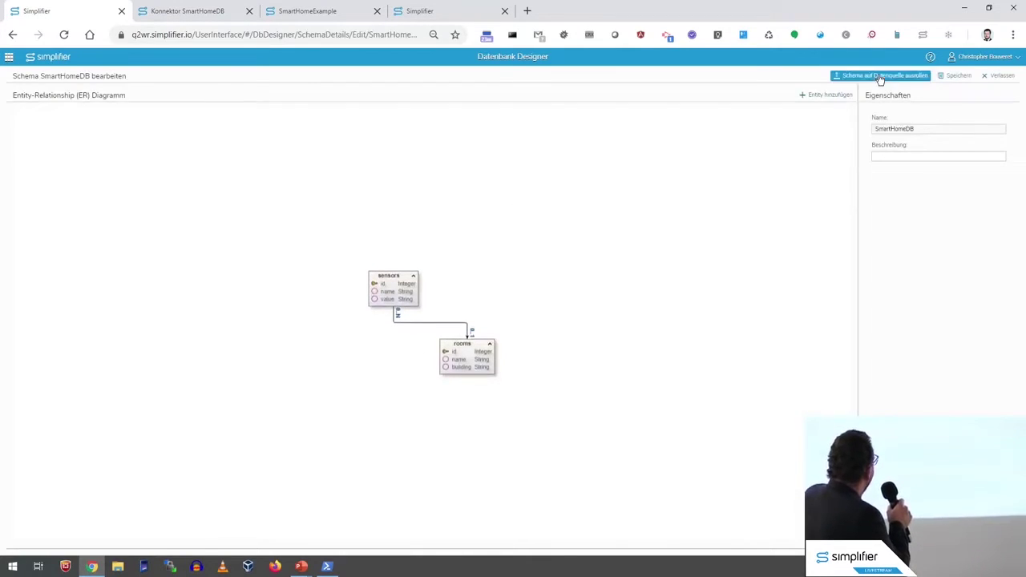
click(880, 76)
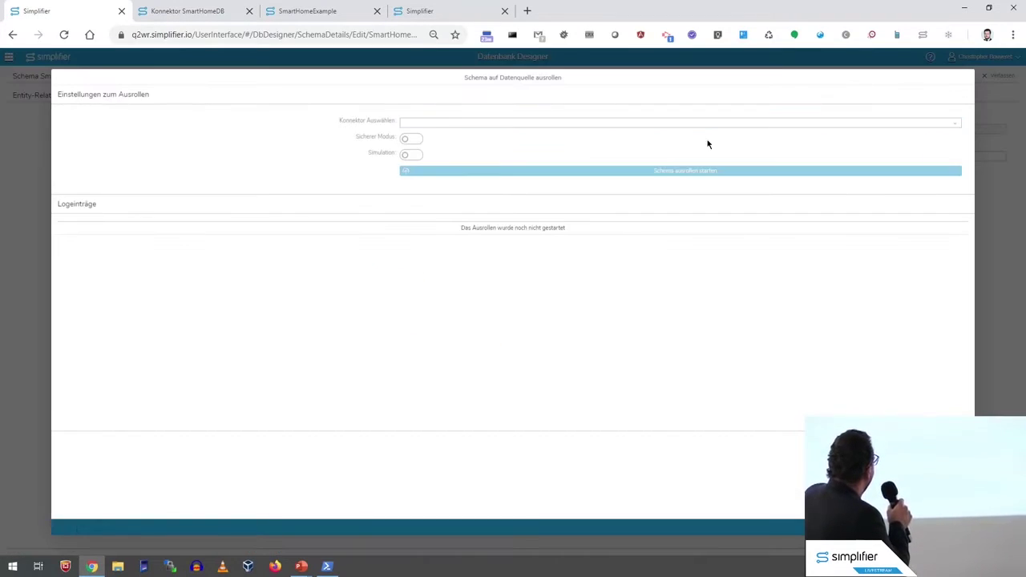
click(954, 124)
click(461, 199)
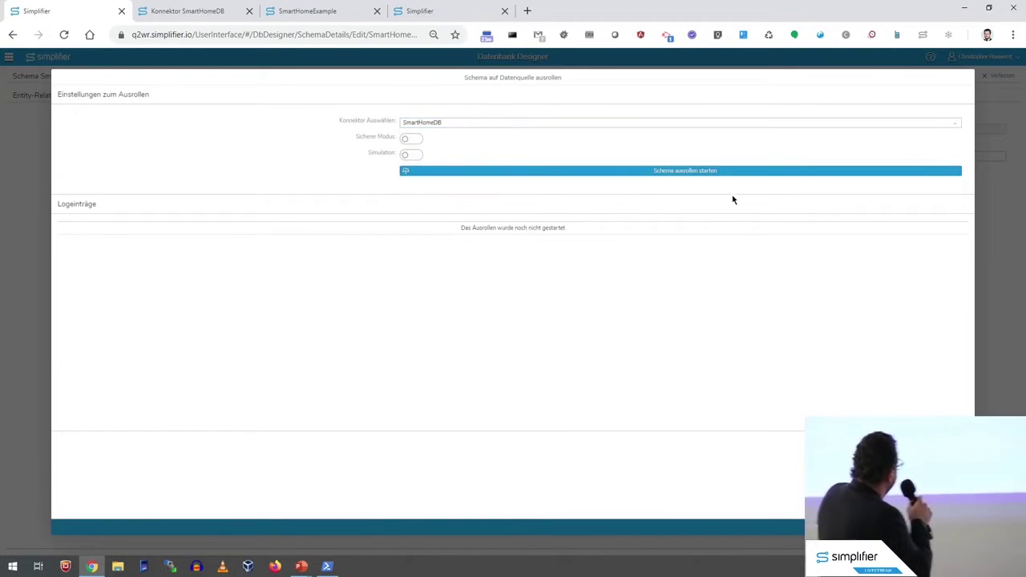
click(714, 172)
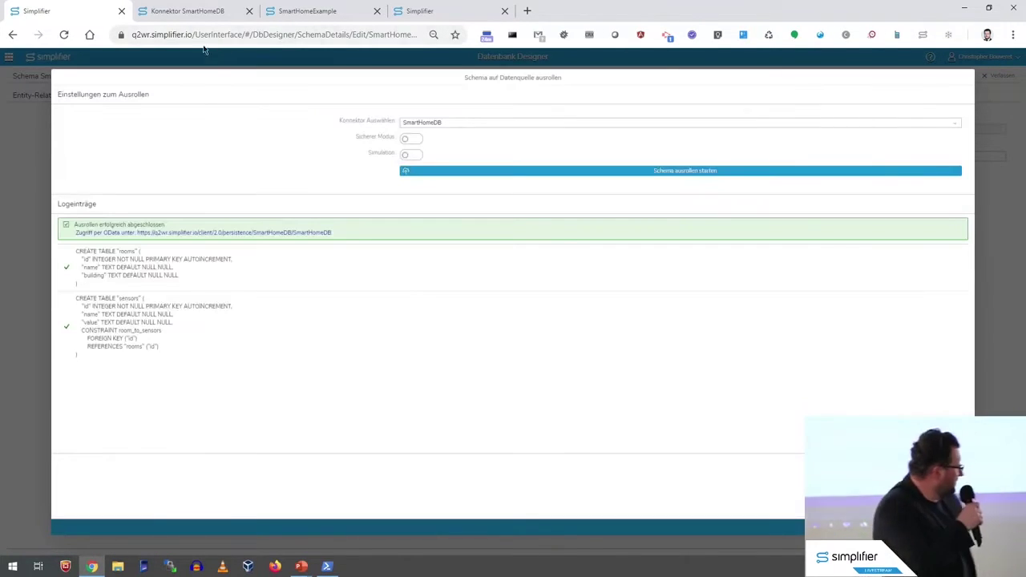
Return to the connector overview (Konnektoren) in the connector's browser tab and search it for smarth.
click(207, 13)
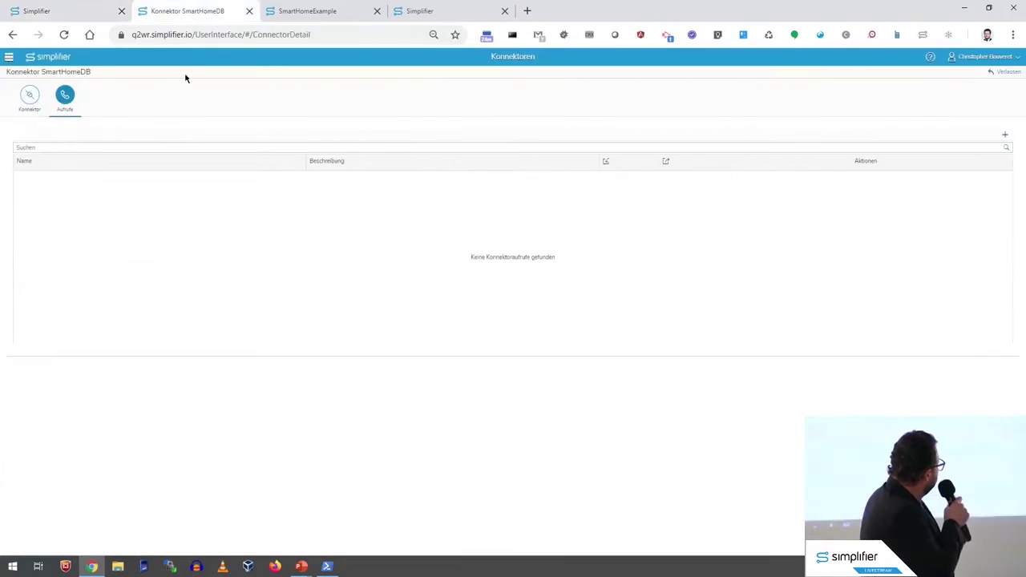
click(9, 57)
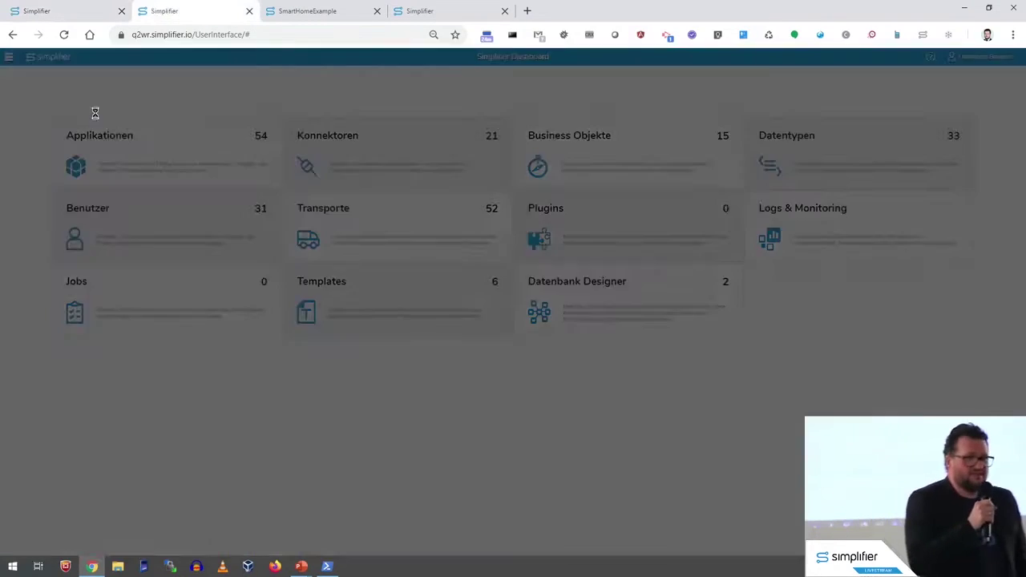
click(327, 136)
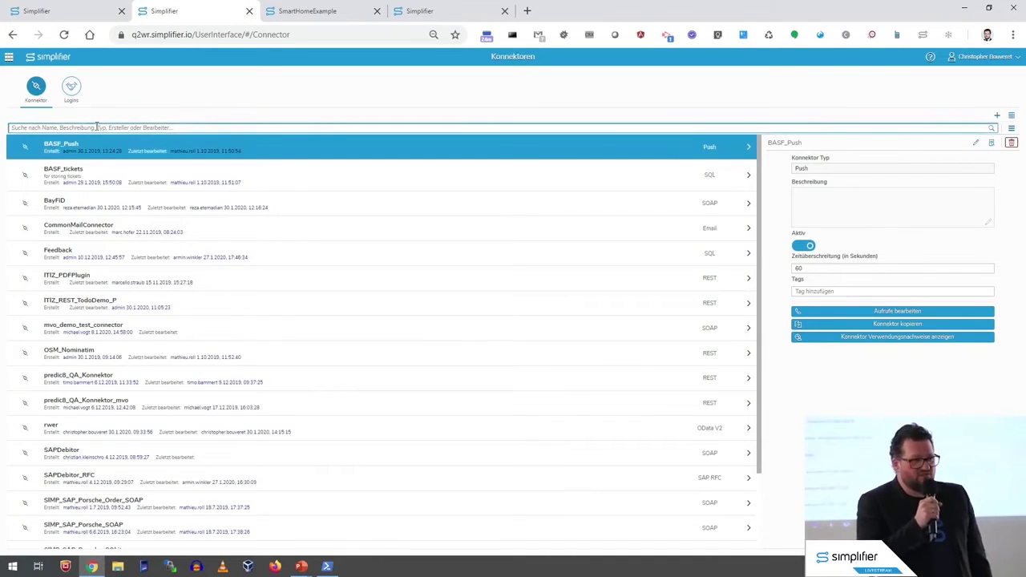
click(96, 127)
text(smarth)
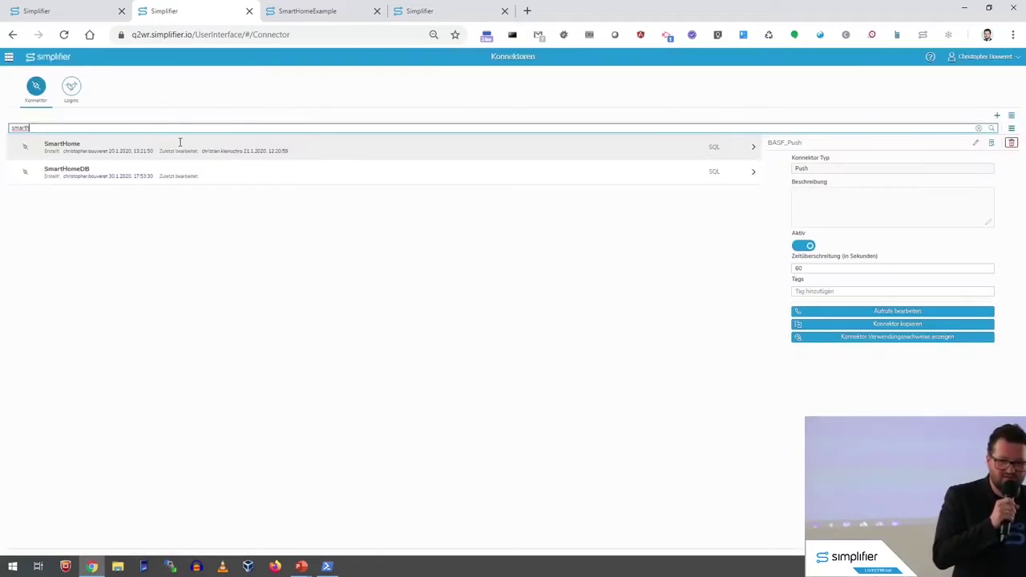
Open the calls of the SmartHome connector and run a test of its selectAll call.
click(605, 152)
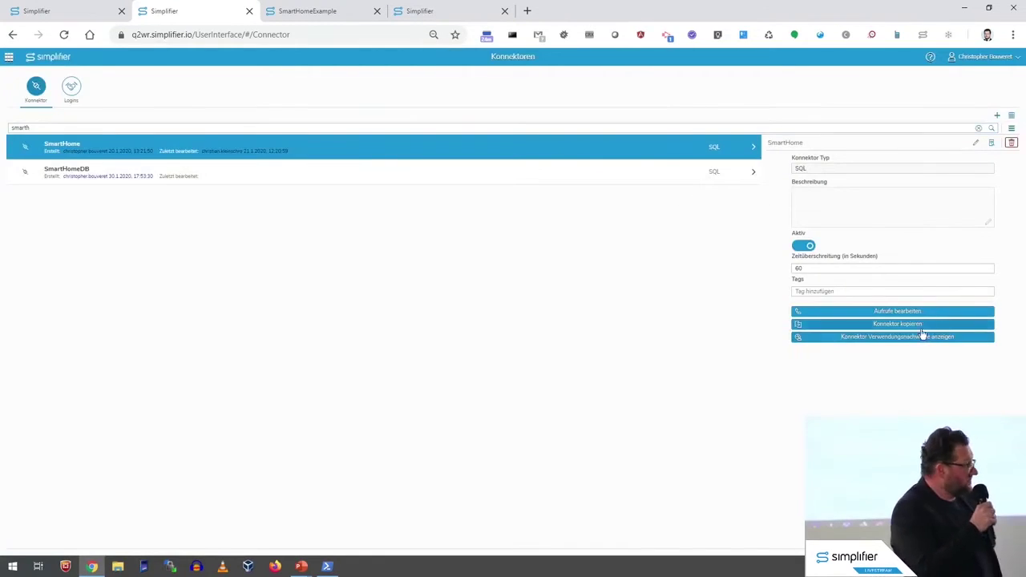
click(917, 311)
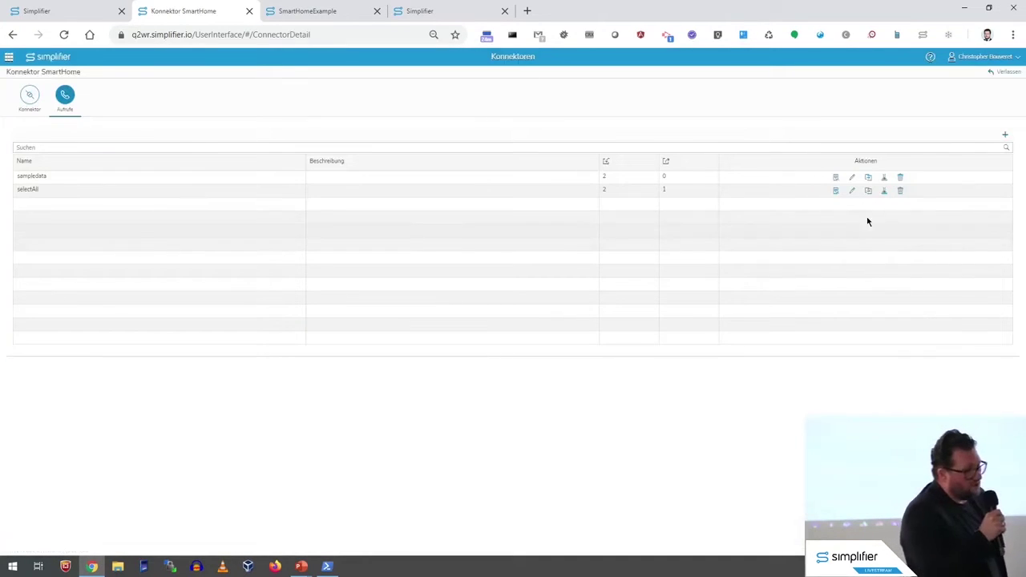
click(883, 192)
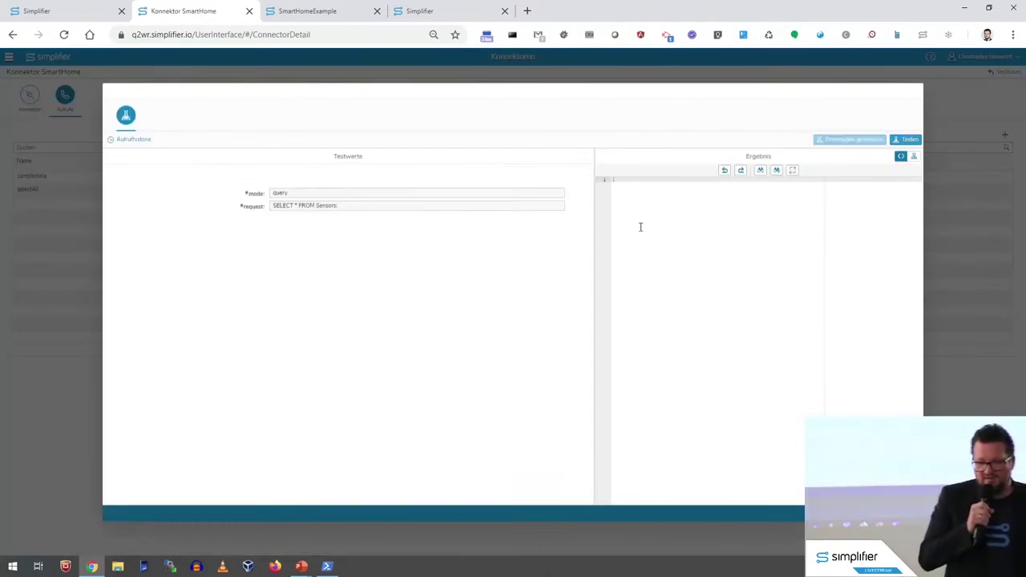
click(893, 142)
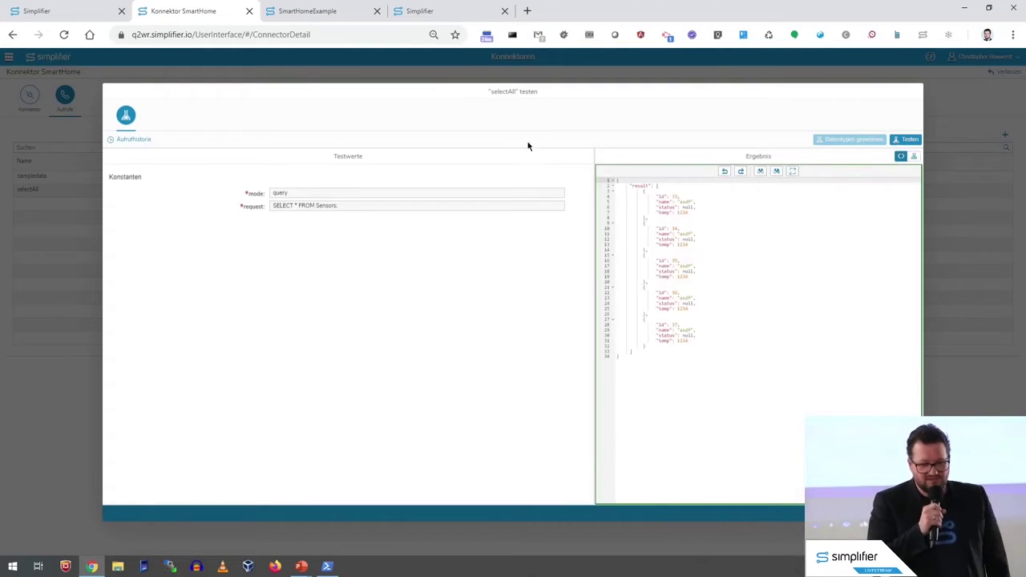
Search the application overview for odata, then open the oDataTest app in its own browser tab and log in.
click(55, 10)
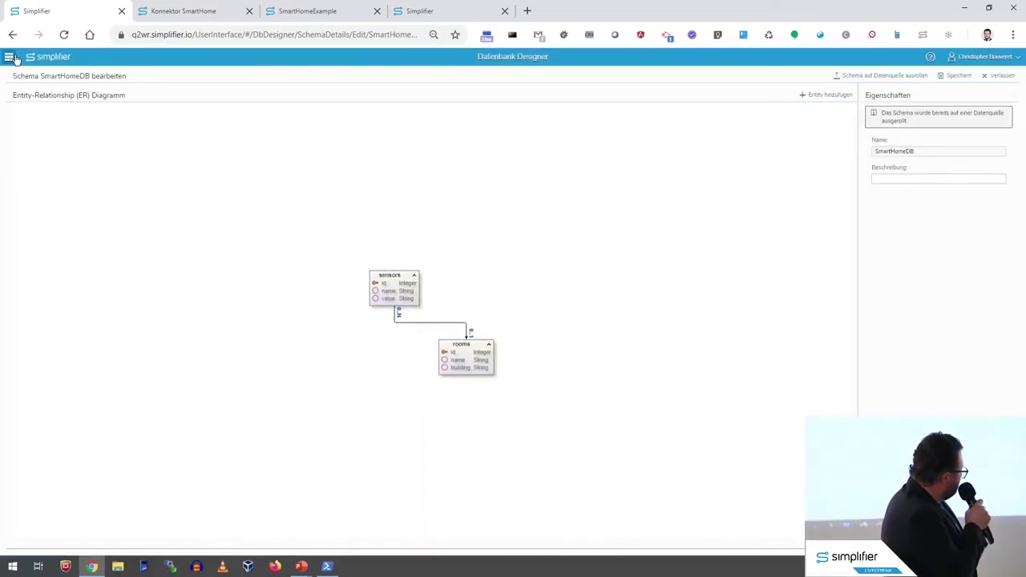
click(9, 57)
click(116, 137)
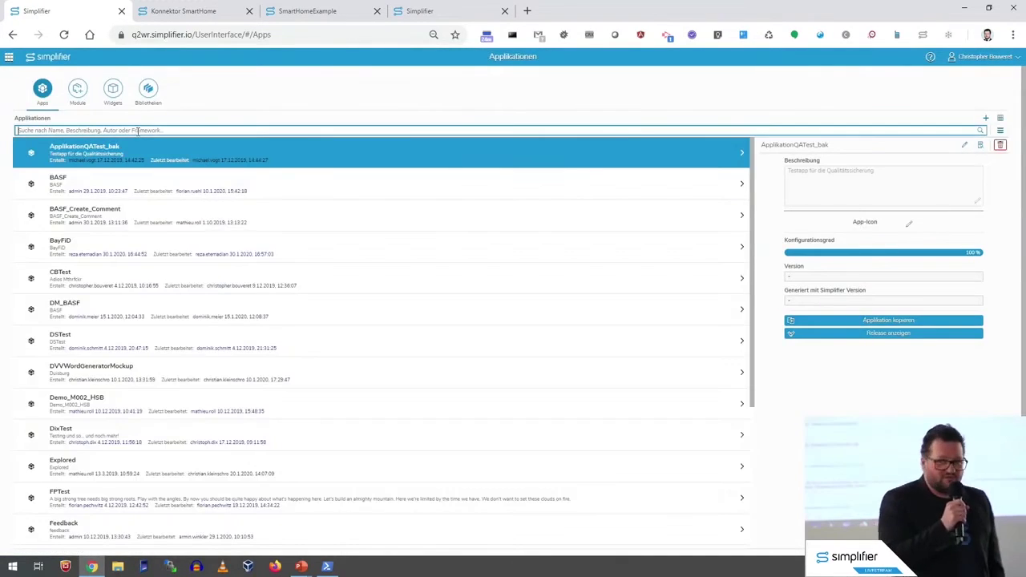
text(odata)
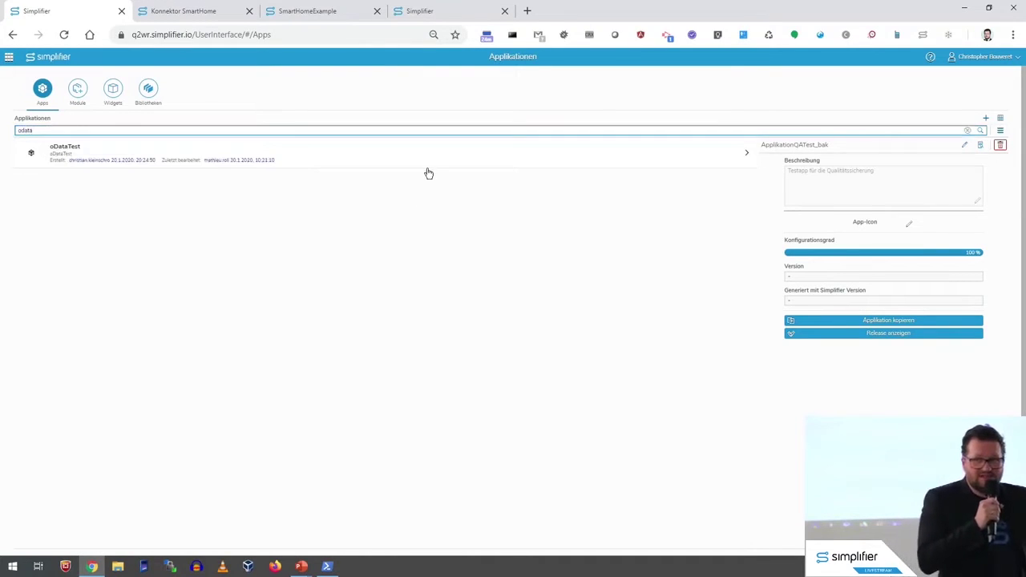
click(433, 161)
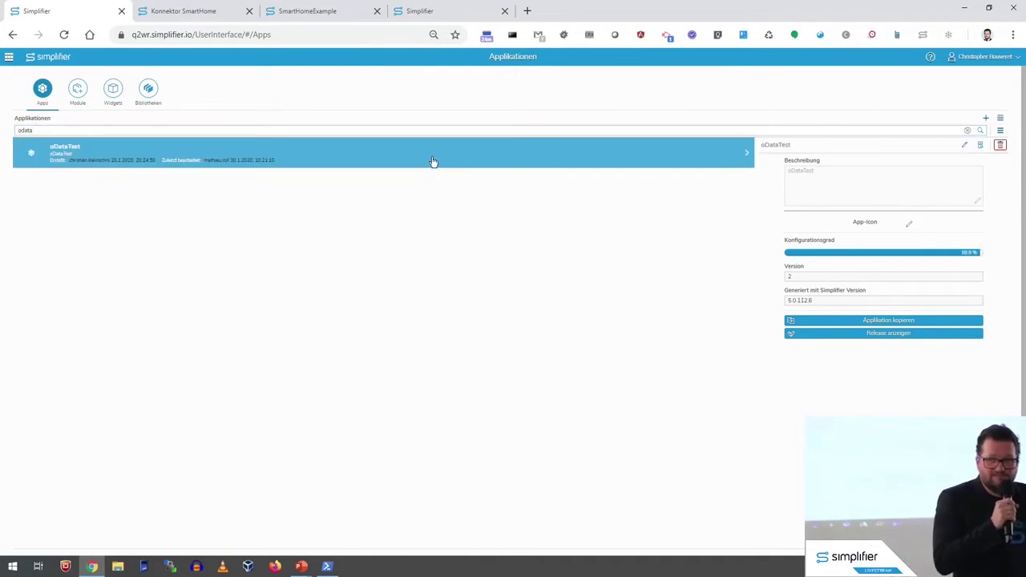
click(979, 145)
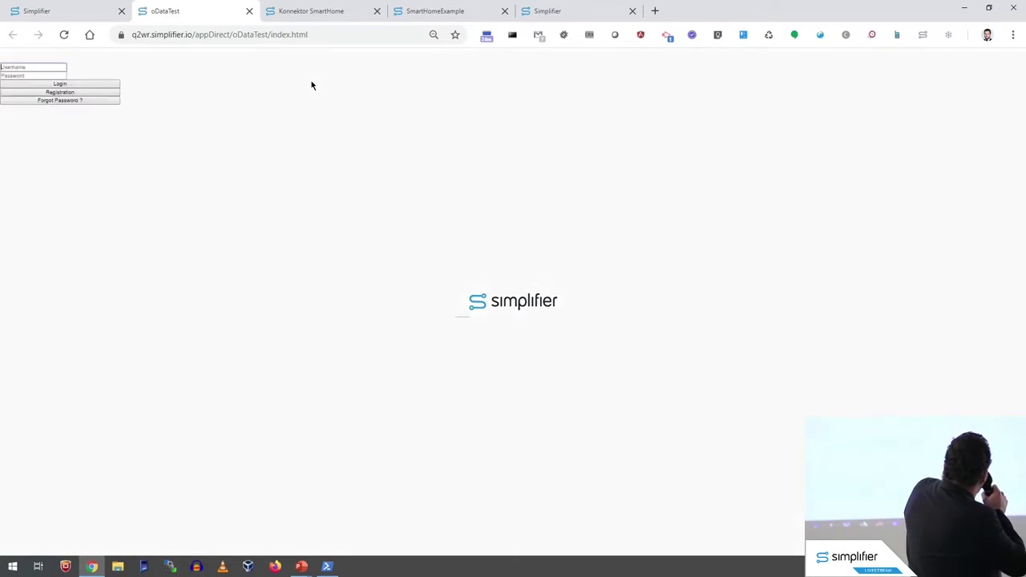
click(522, 311)
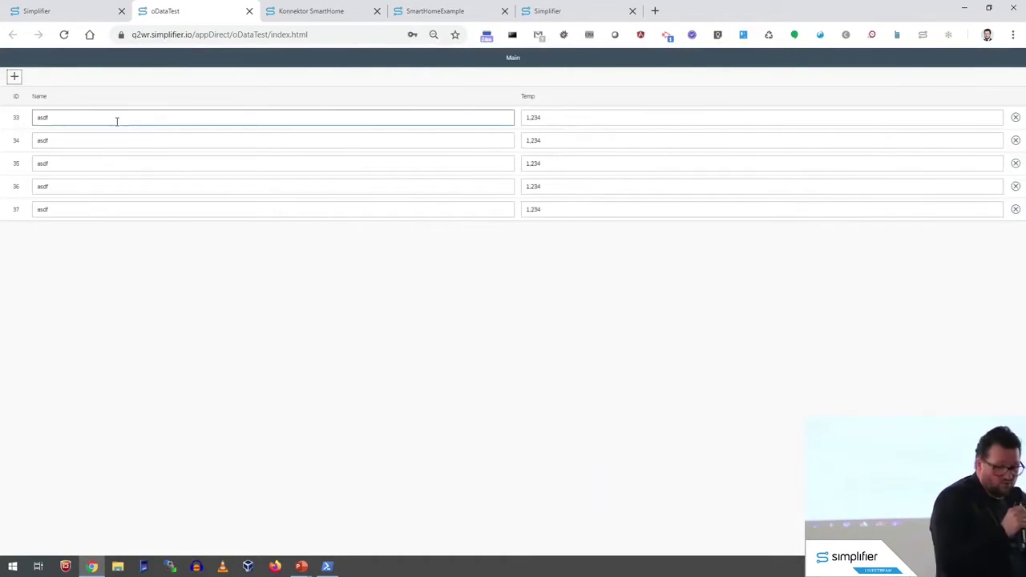
Change the names of records 34 and 35 in the oDataTest table to badroom and bedromm.
drag(58, 144, 23, 137)
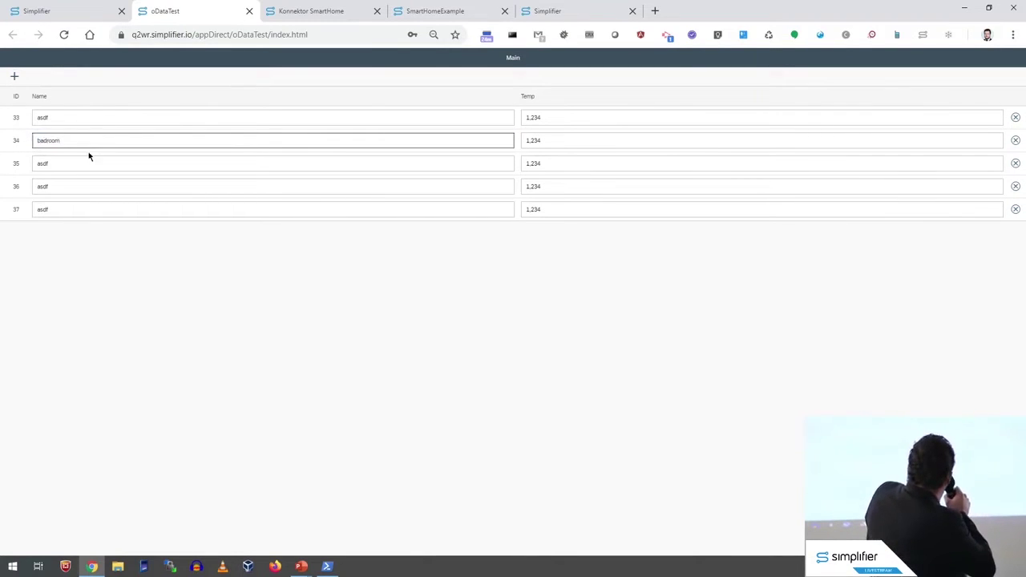
drag(85, 163, 37, 163)
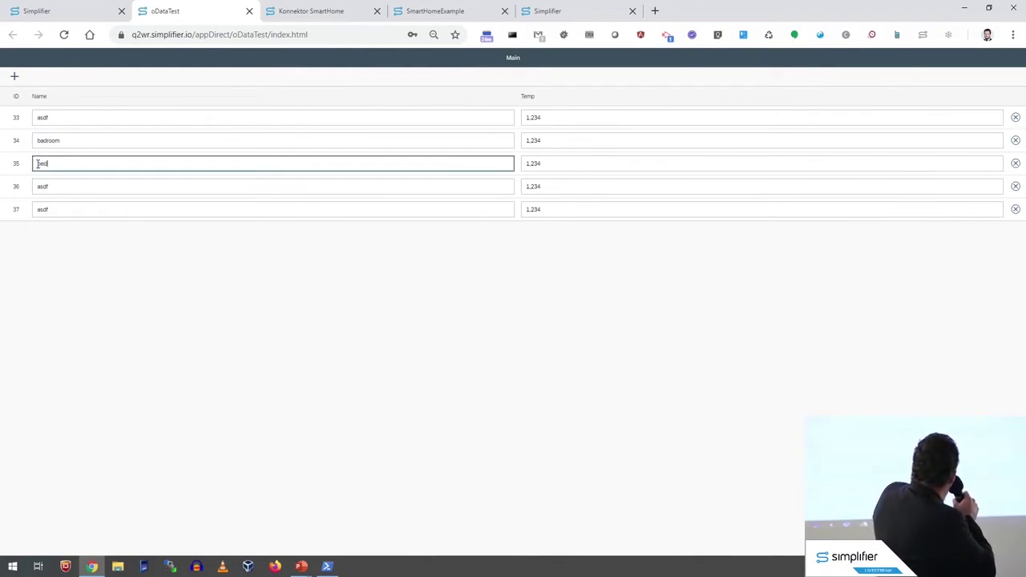
click(210, 310)
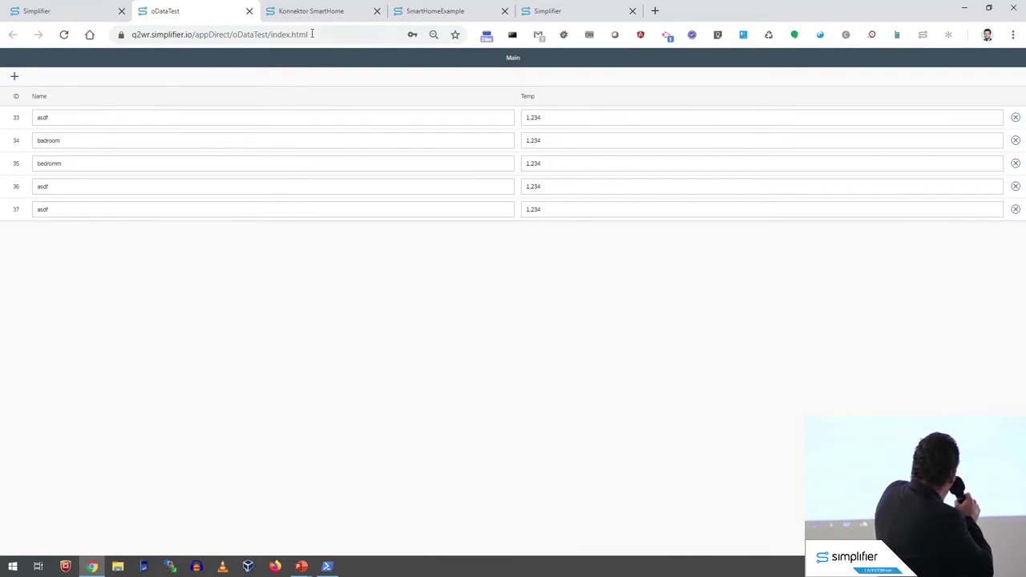
Rerun the selectAll test of the SmartHome connector and check the names of records 34 and 35.
click(336, 10)
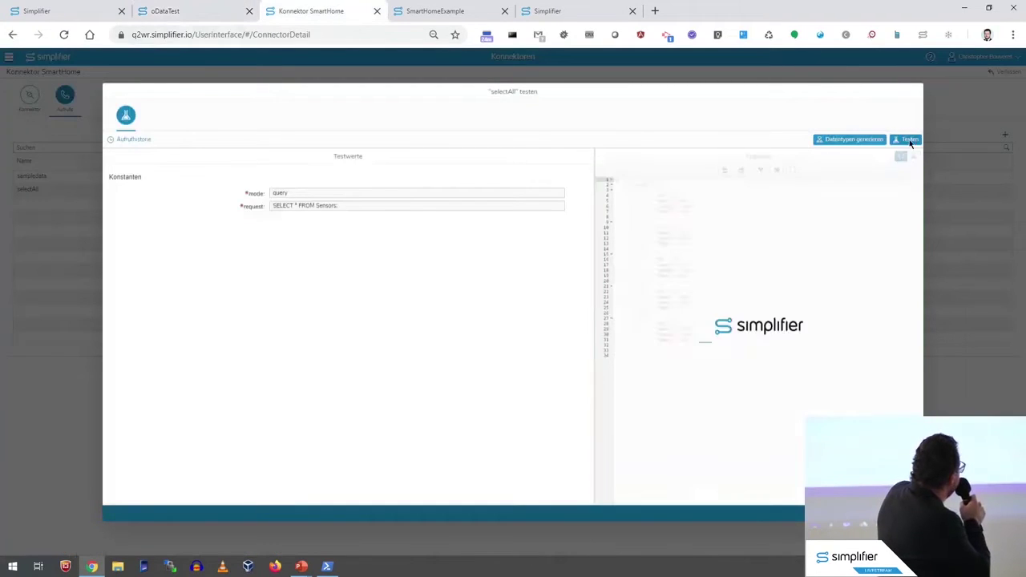
double_click(681, 233)
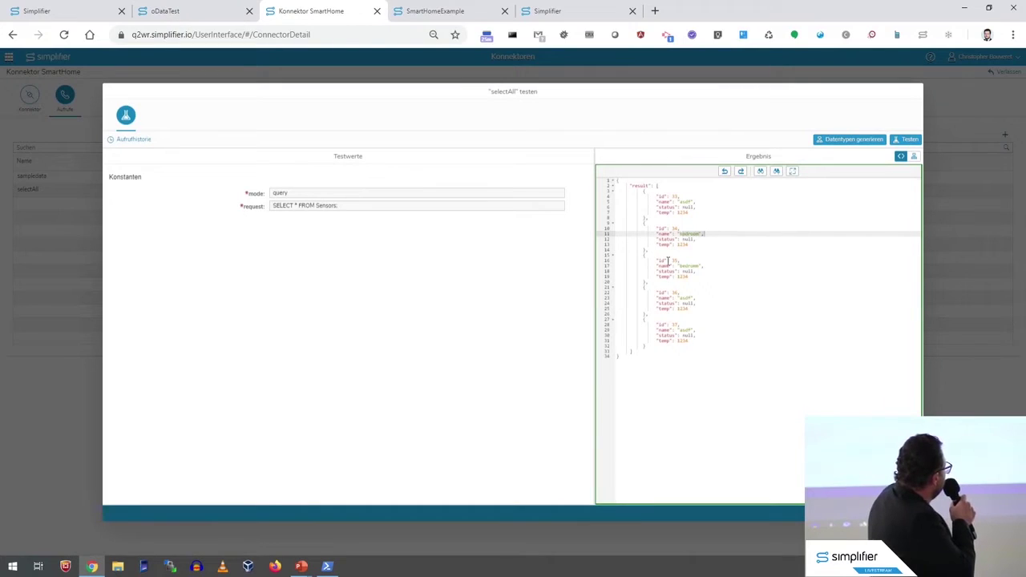
click(710, 268)
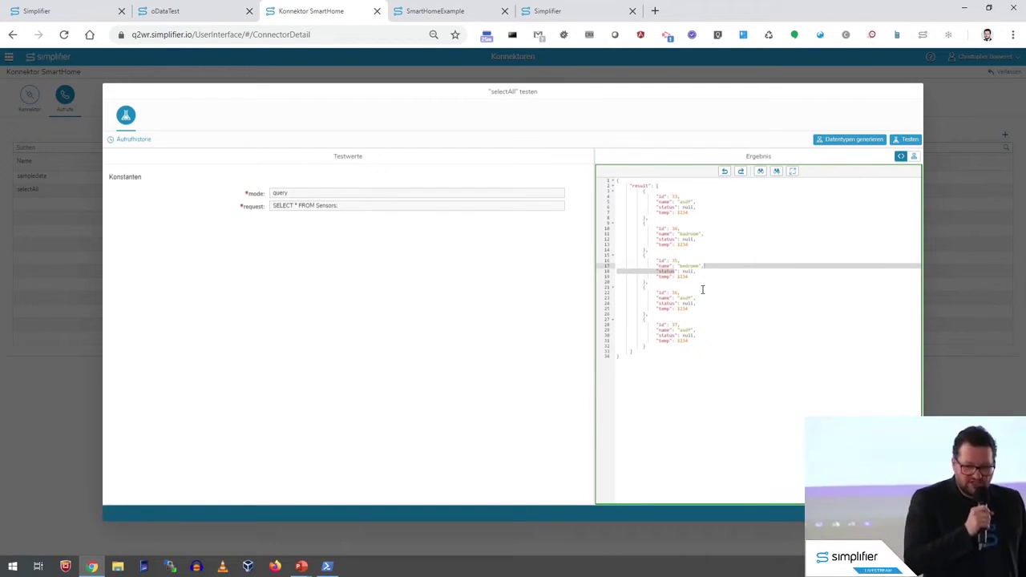
key(super+v)
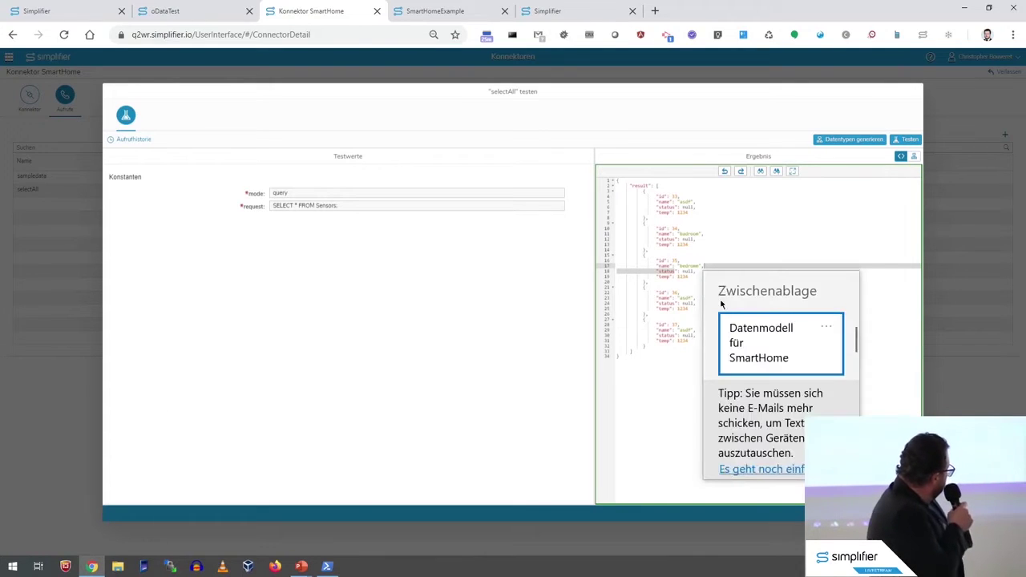
scroll(757, 321, down, 5)
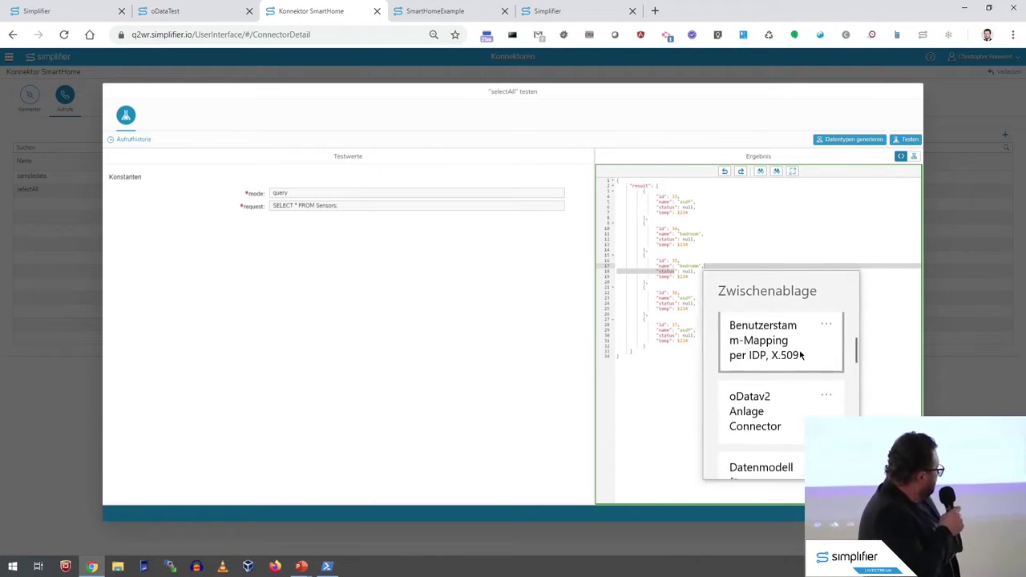
scroll(800, 354, up, 1)
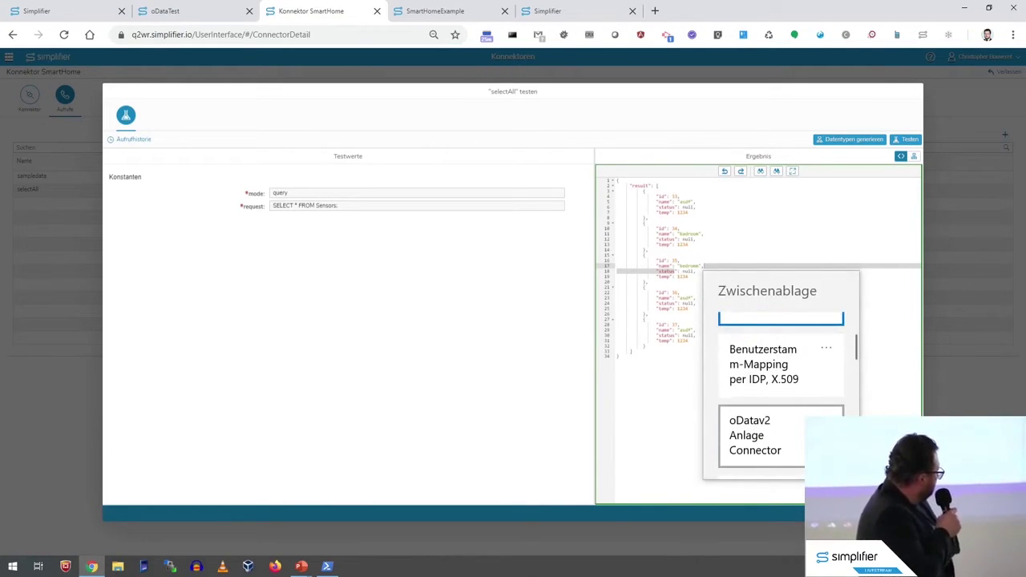
right_click(770, 432)
click(680, 397)
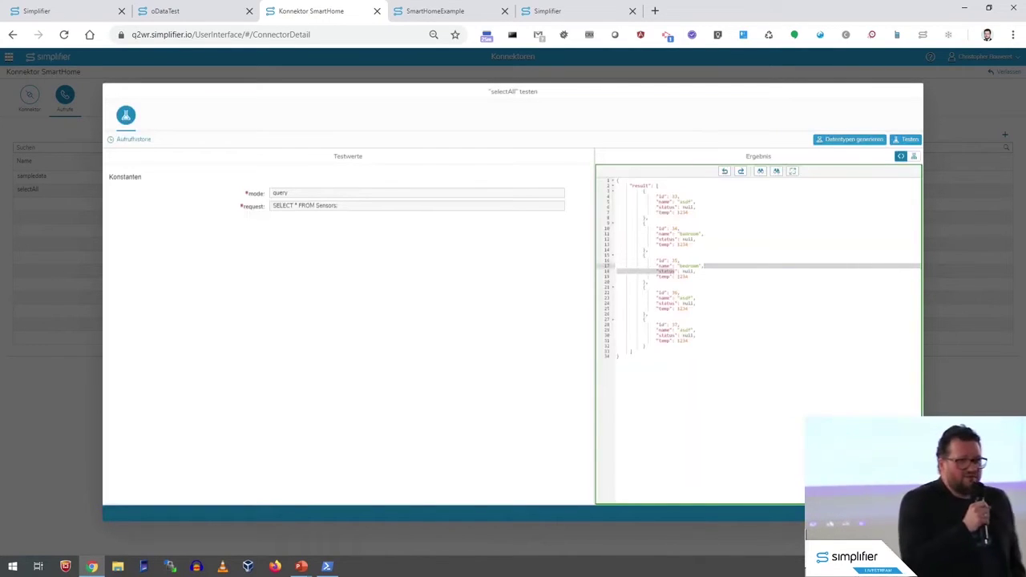
Close the selectAll test and leave the SmartHome connector's settings, discarding unsaved changes.
key(Escape)
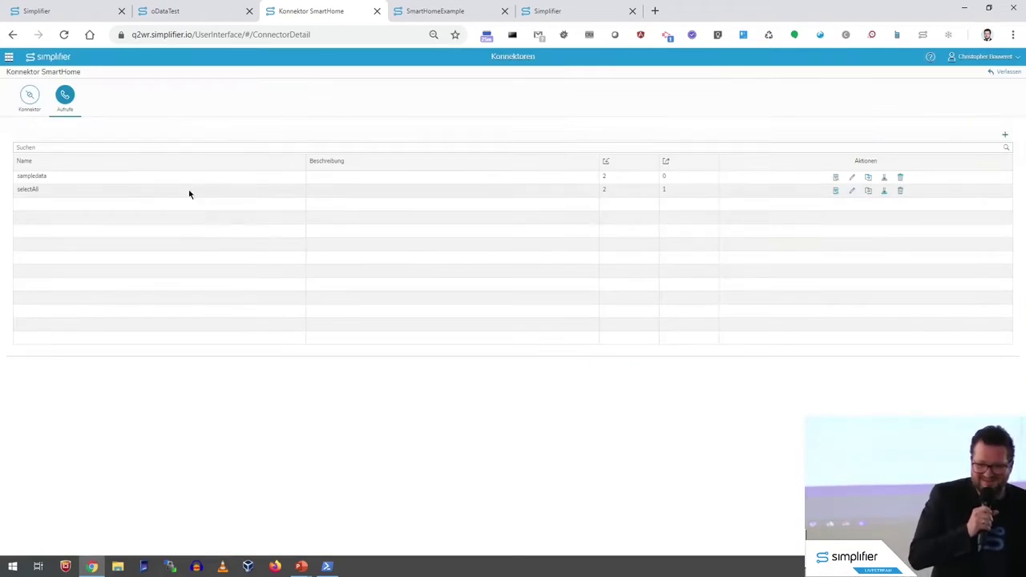
click(30, 94)
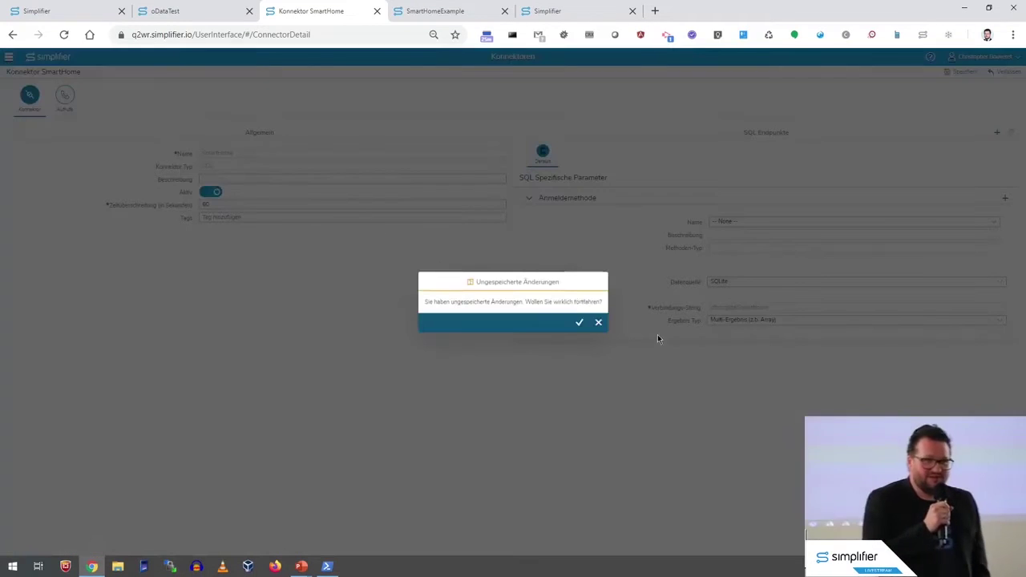
click(581, 322)
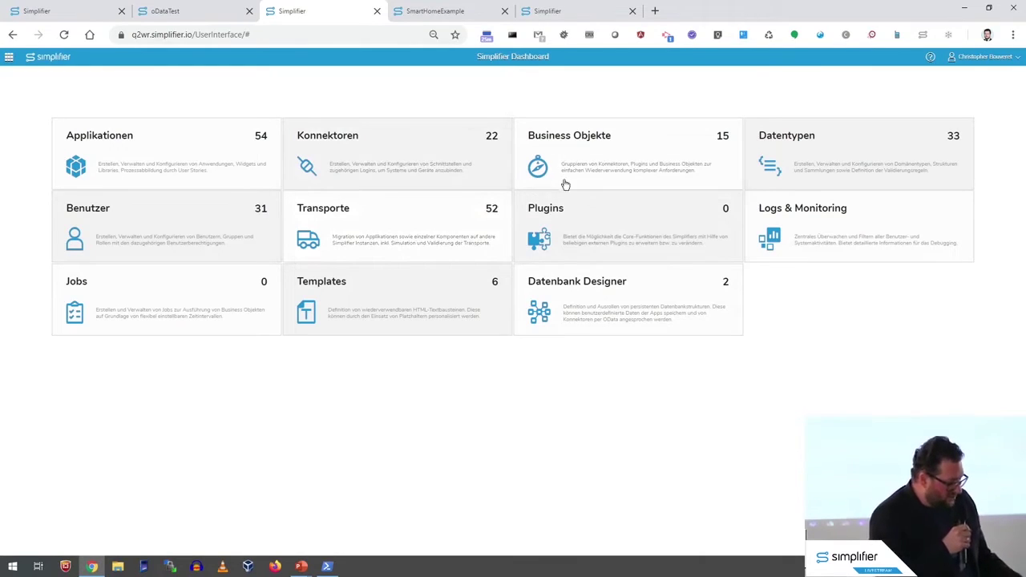
Start a new connector of type OData V2 named Release50Demo in the connector overview.
click(343, 135)
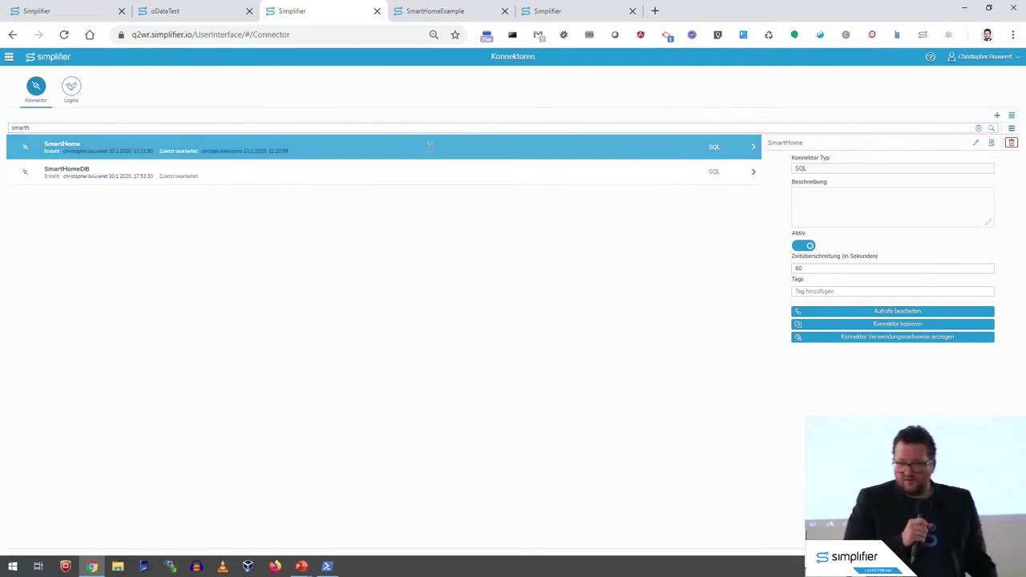
click(999, 117)
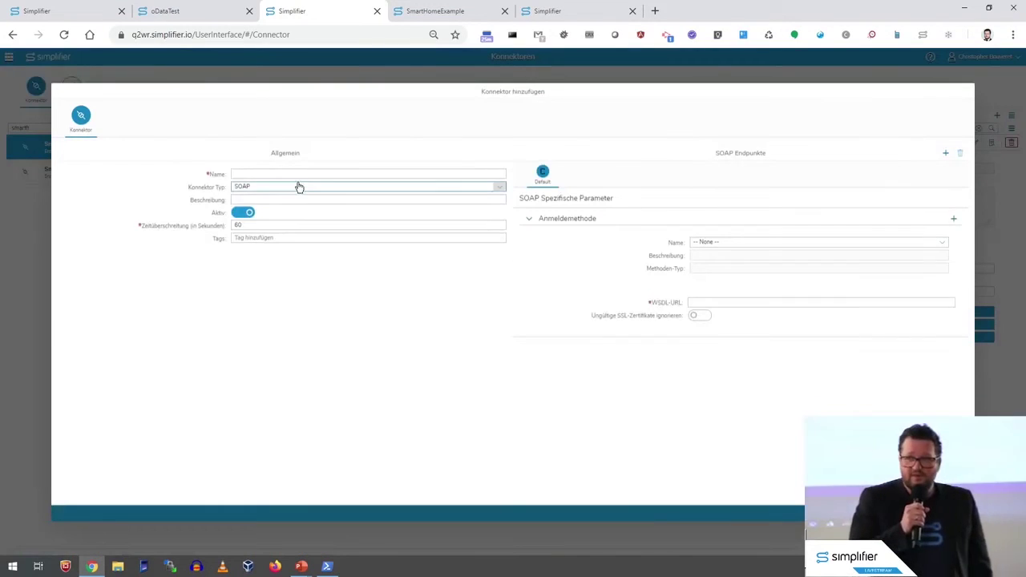
click(298, 186)
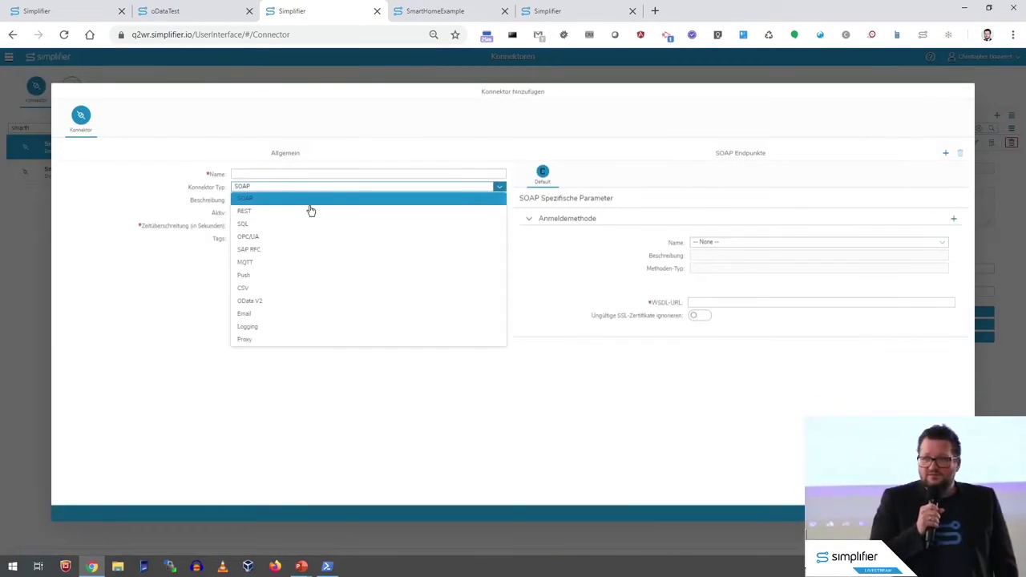
click(284, 301)
click(275, 174)
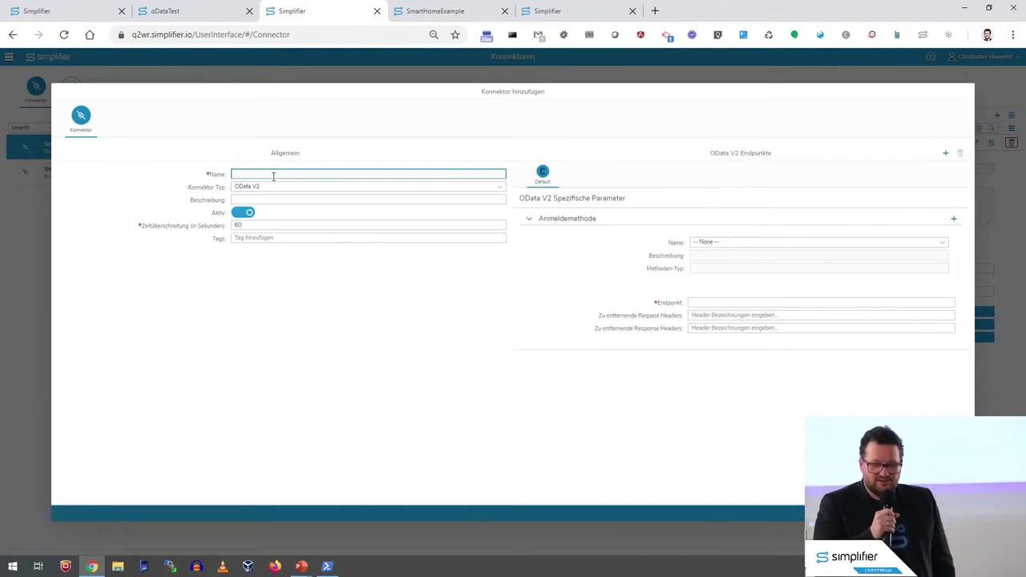
text(Release50Demo)
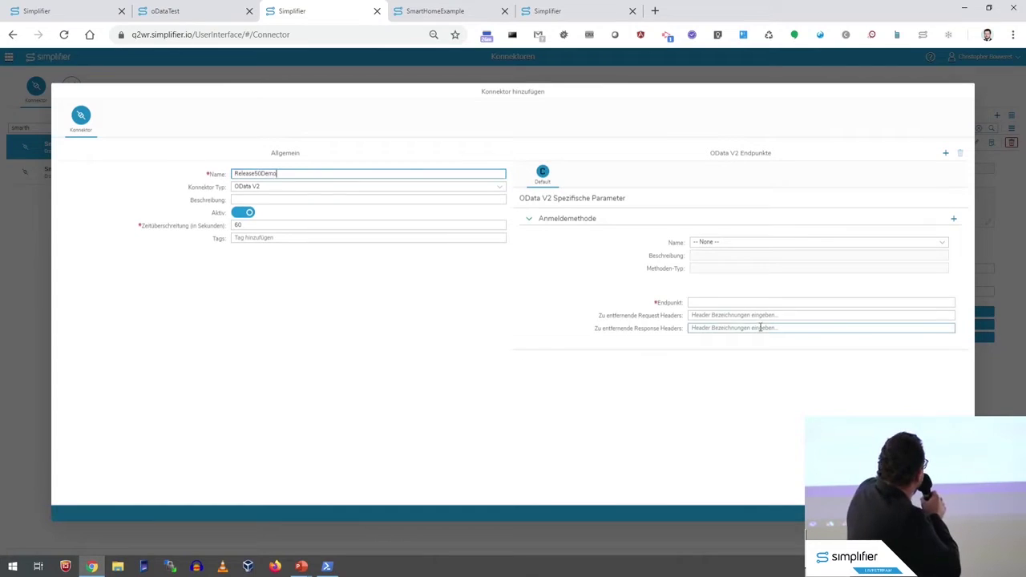
Set the connector's endpoint to the services.odata.org V2 OData.svc URL without the leading note text, and save the connector.
click(727, 304)
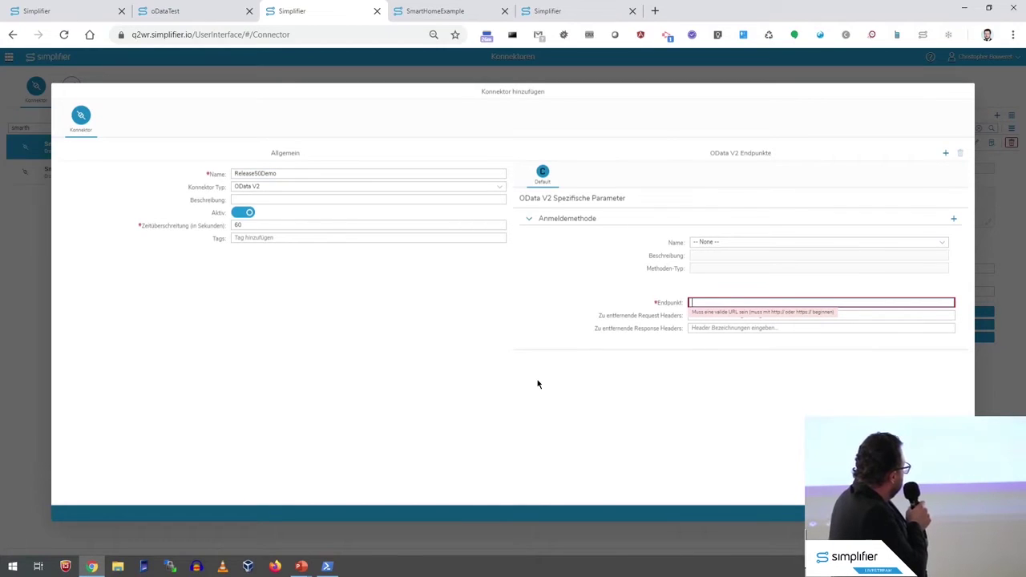
key(super+v)
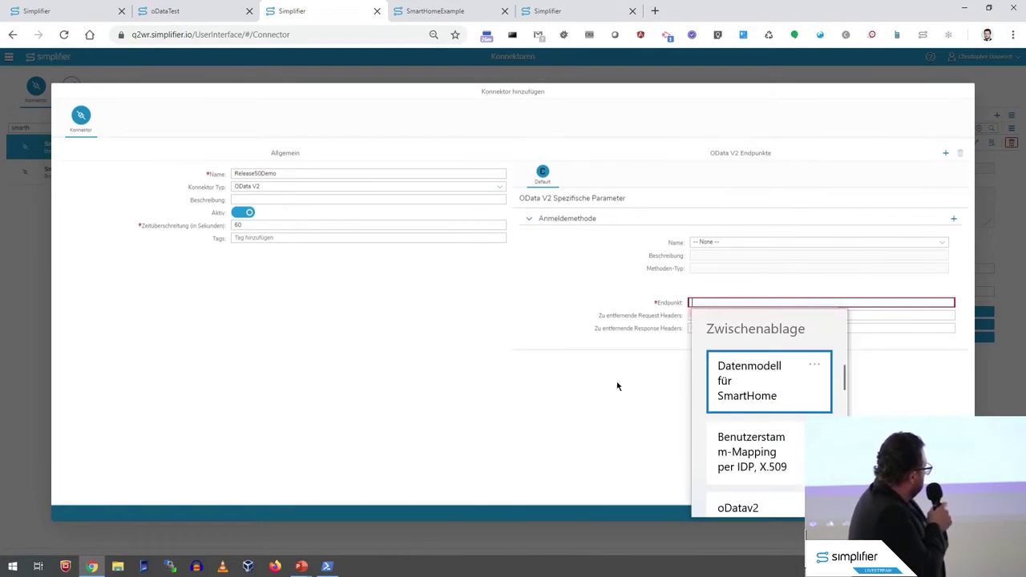
scroll(767, 439, down, 1)
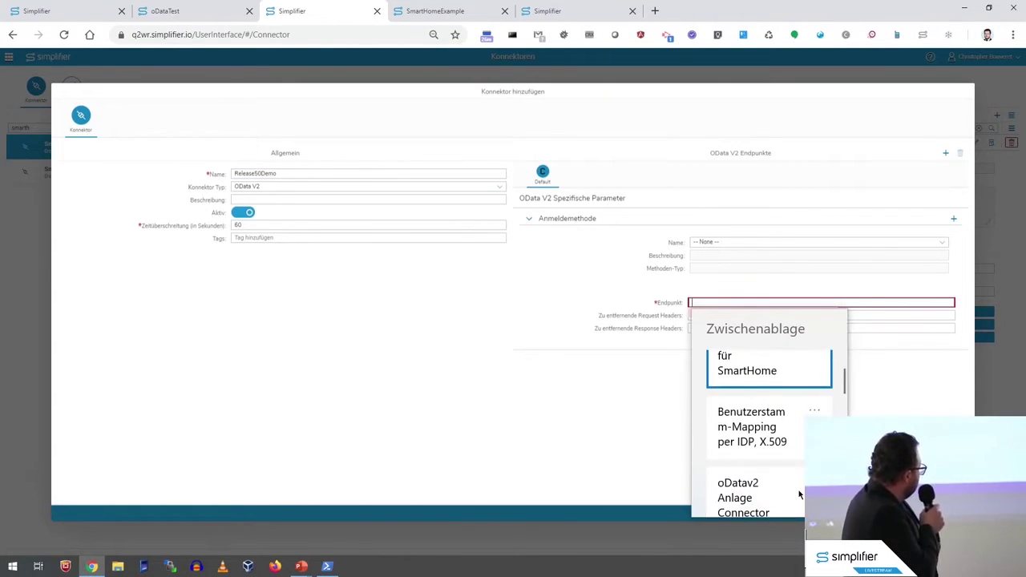
click(769, 491)
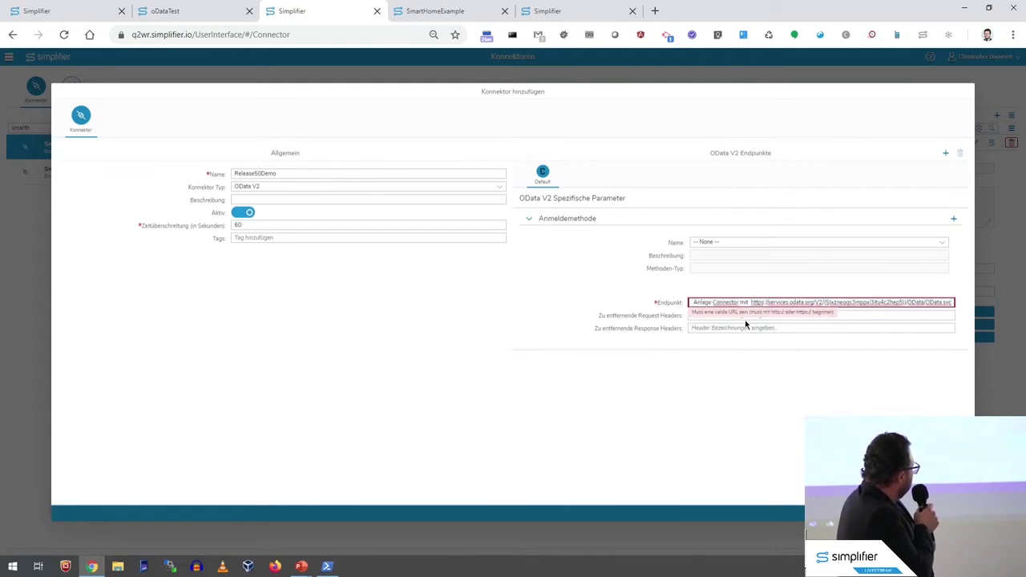
drag(751, 303, 657, 295)
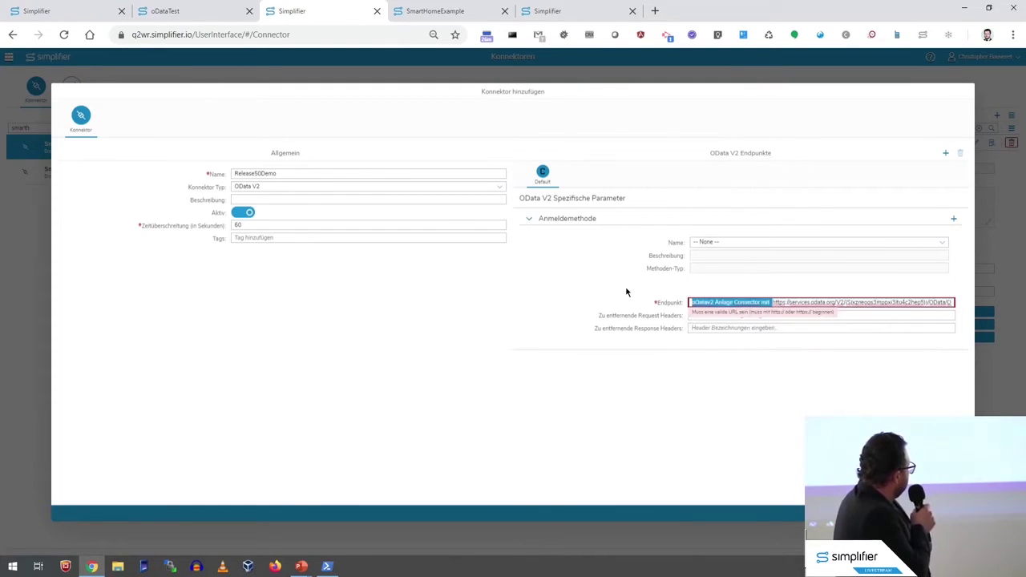
key(BackSpace)
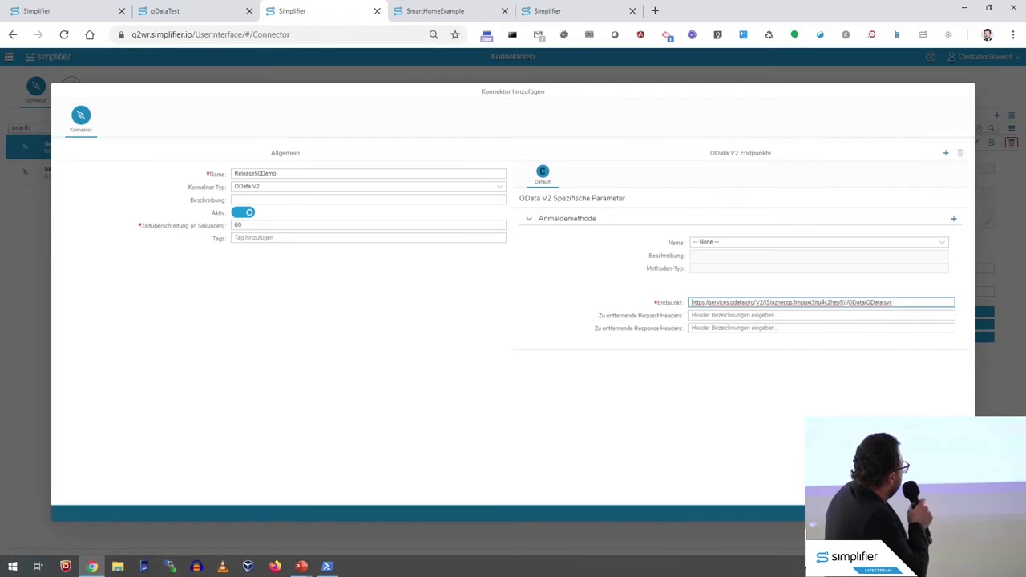
click(930, 513)
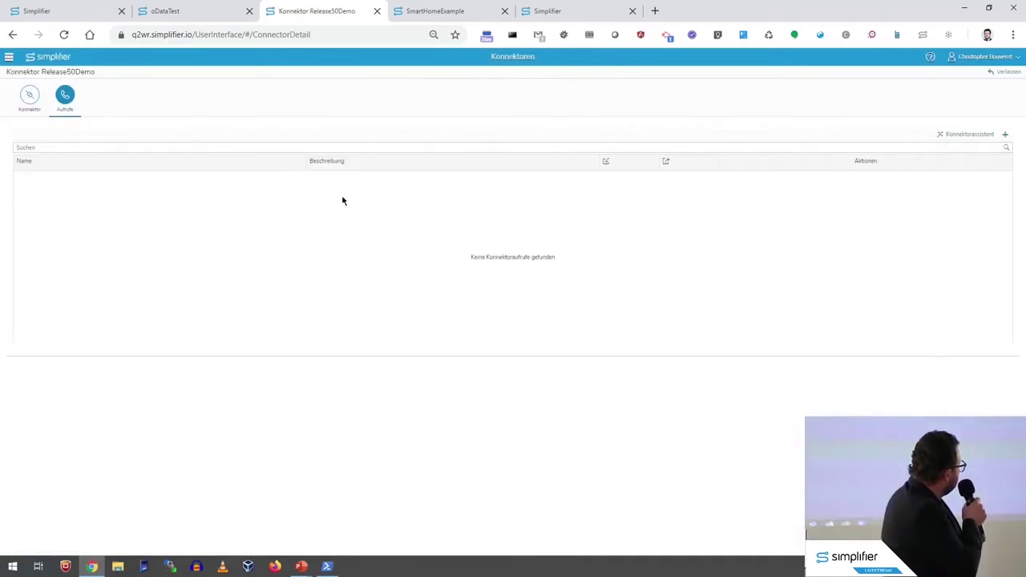
Start the connector assistant for Release50Demo and select the Products entity set for the calls.
click(979, 135)
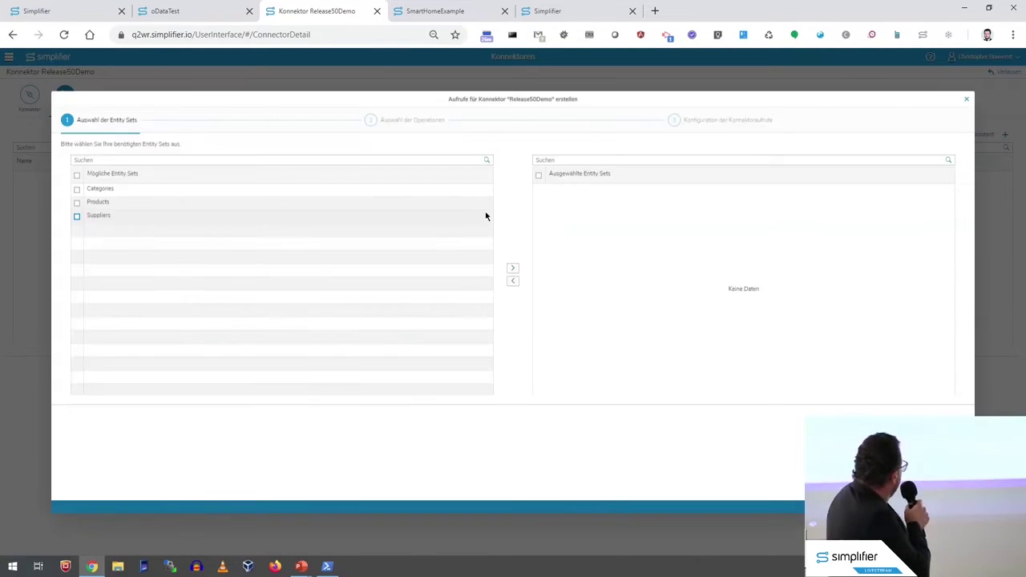
click(77, 202)
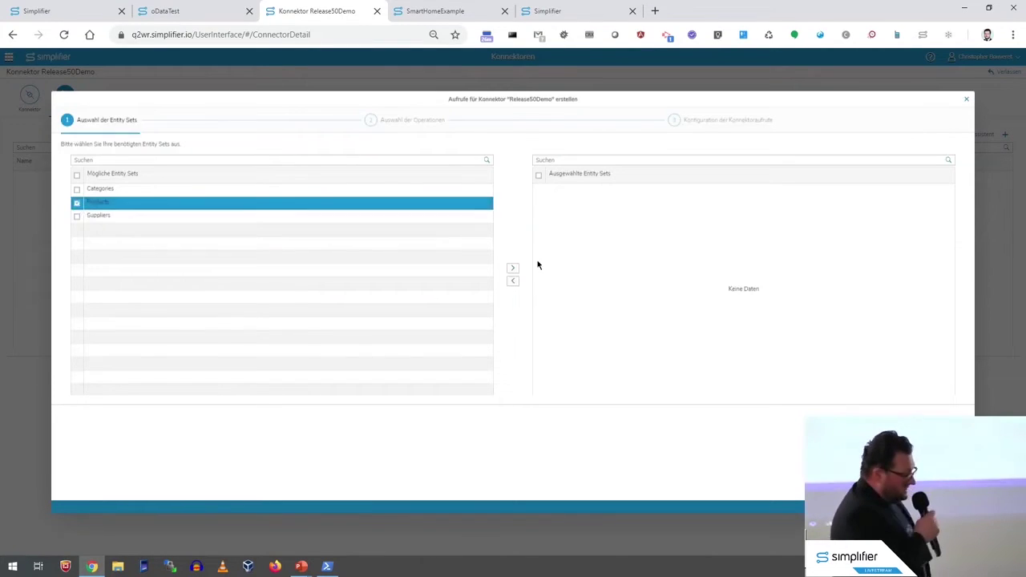
click(513, 270)
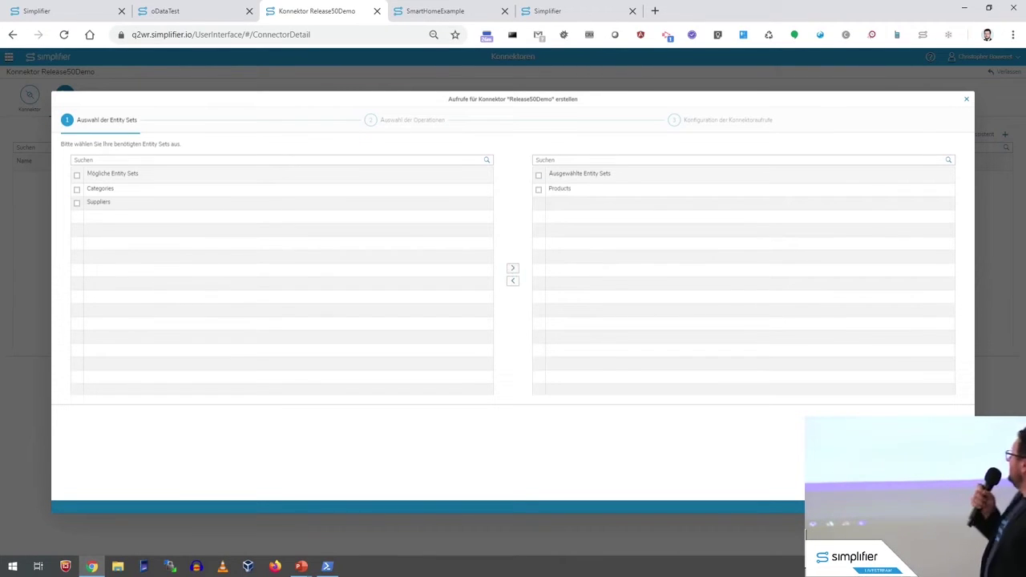
click(922, 506)
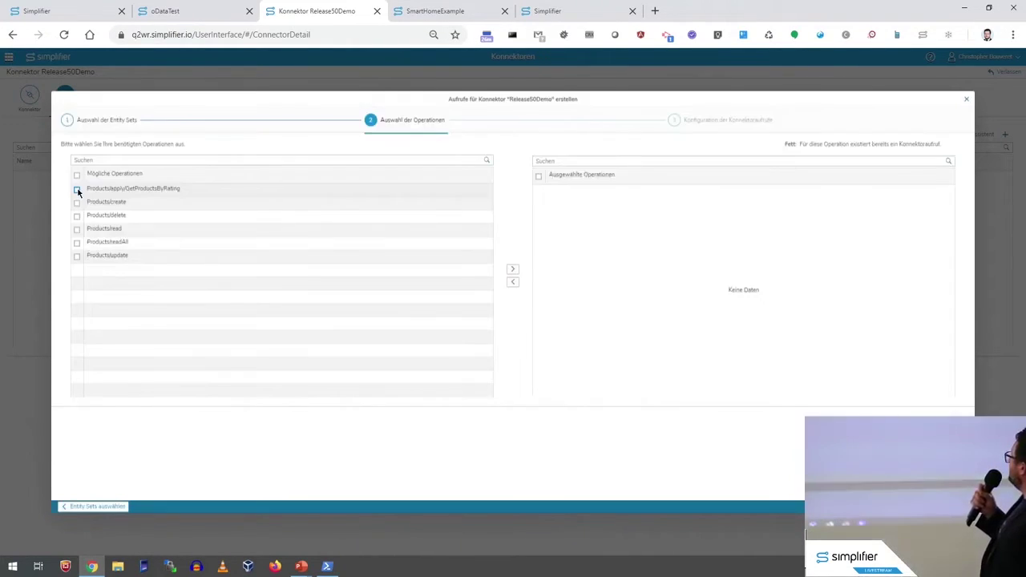
Generate connector calls for the Products operations apply/GetProductsByRating, create, delete, read and readAll, keeping their suggested names.
click(77, 189)
click(77, 202)
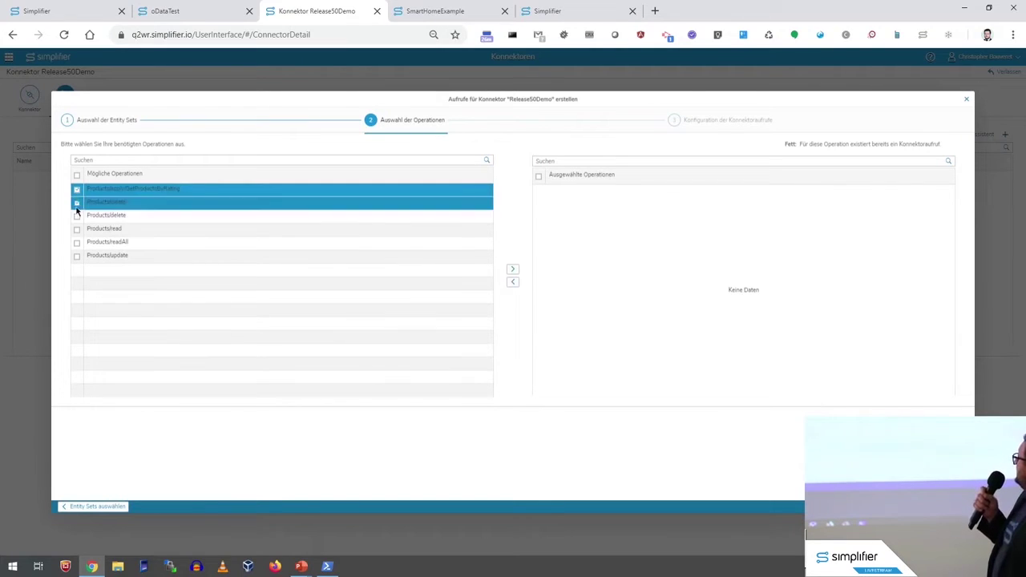
click(77, 215)
click(77, 228)
click(77, 242)
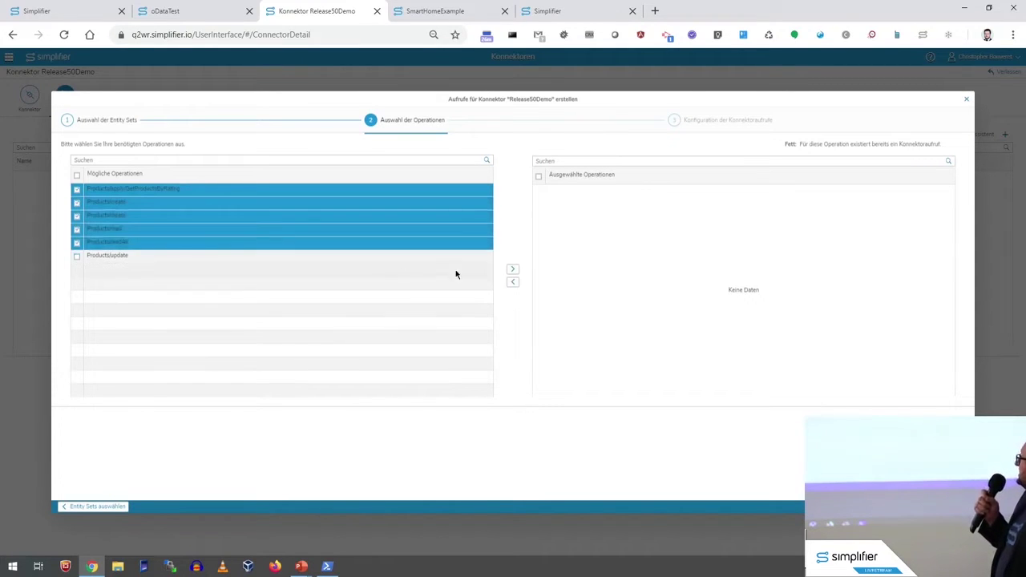
click(513, 270)
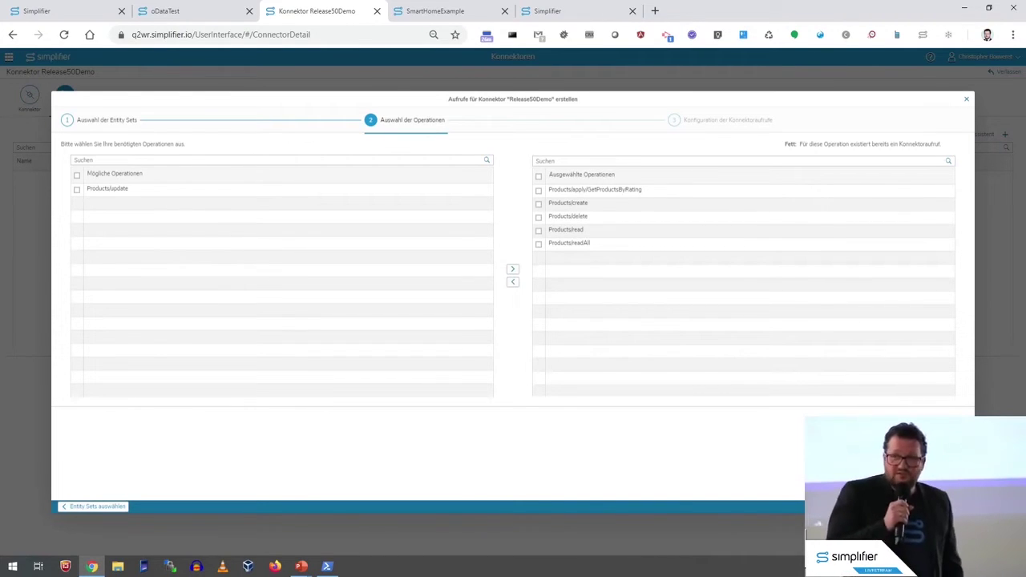
click(921, 505)
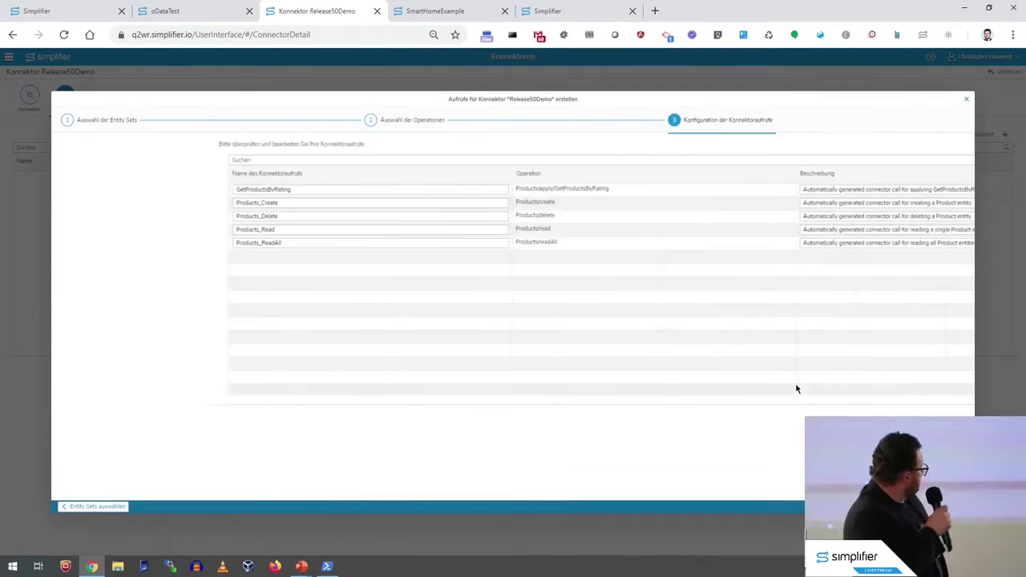
click(921, 506)
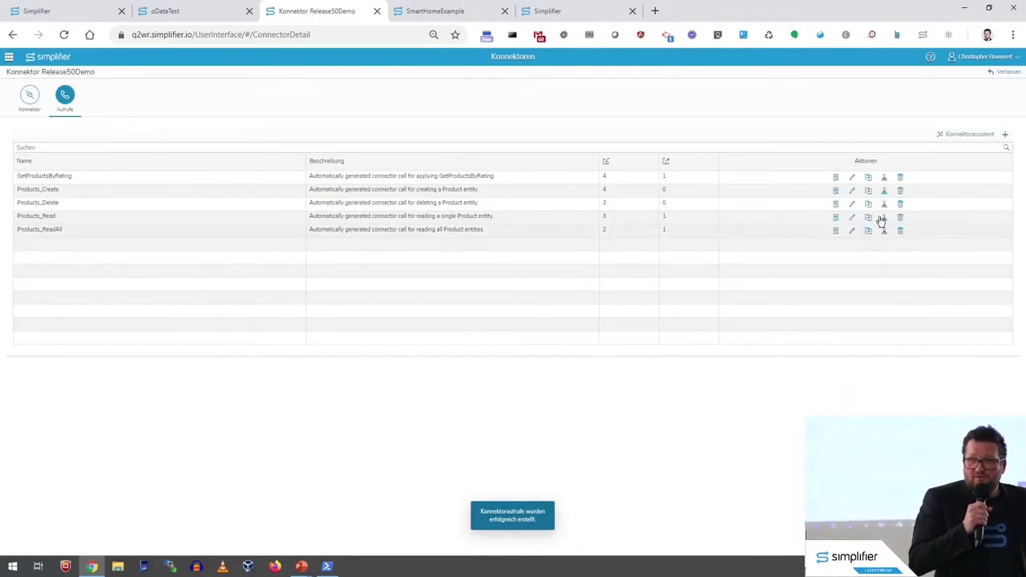
Test the GetProductsByRating call with a rating of 3.
click(885, 177)
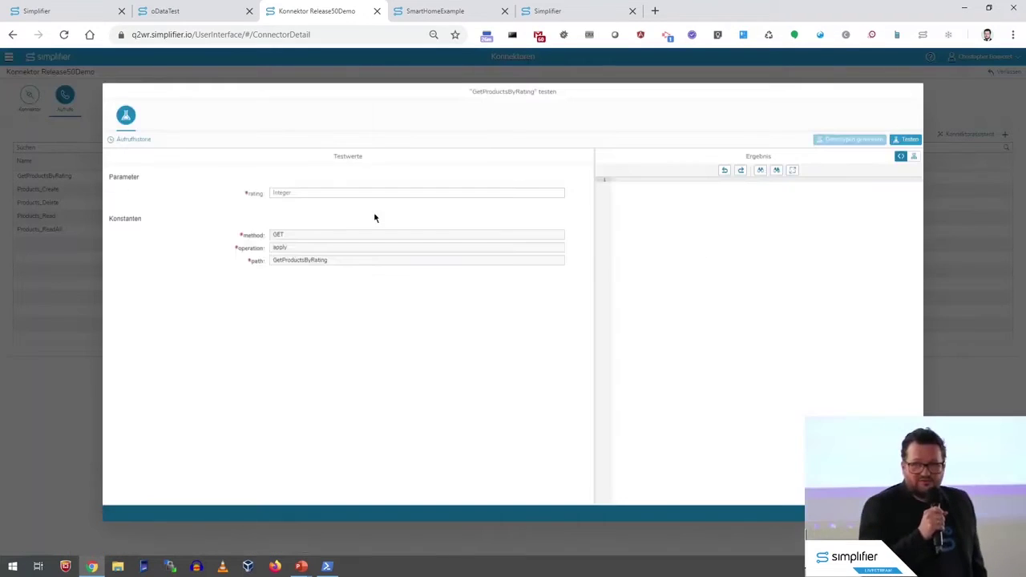
click(298, 193)
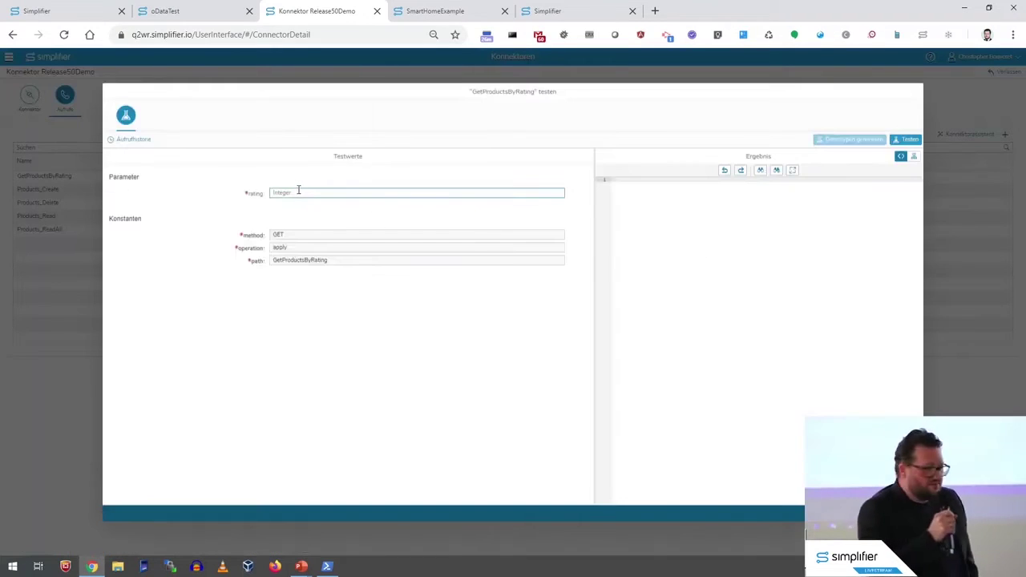
text(3)
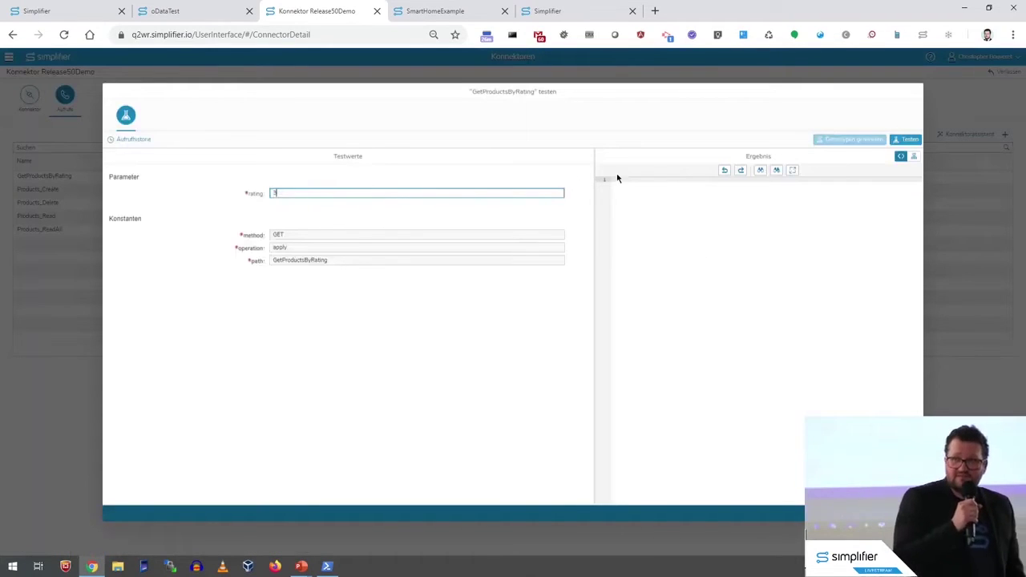
click(908, 140)
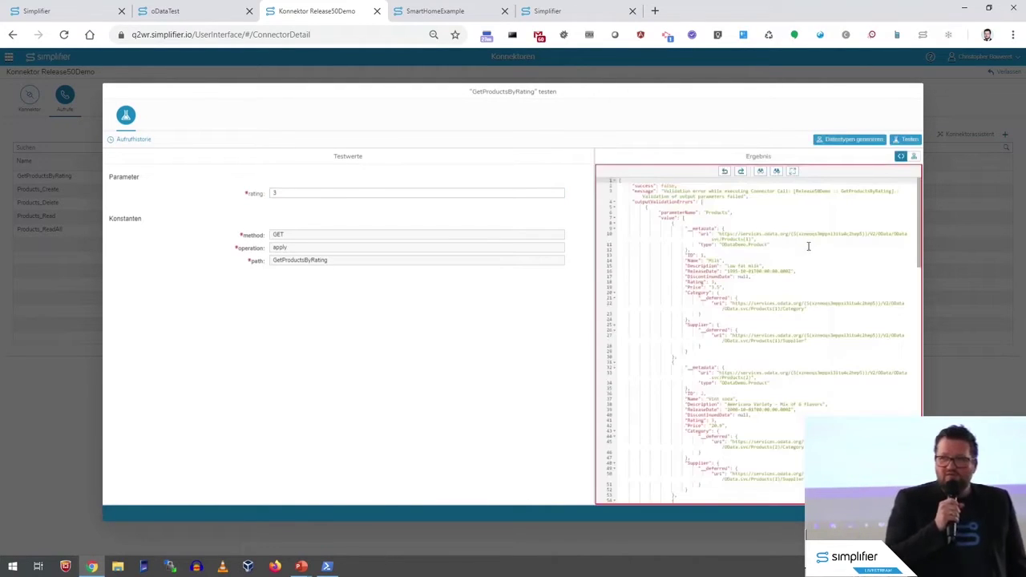
Examine the test result as a tree, expanding the output validation errors and the product entries 1 and 2.
click(914, 157)
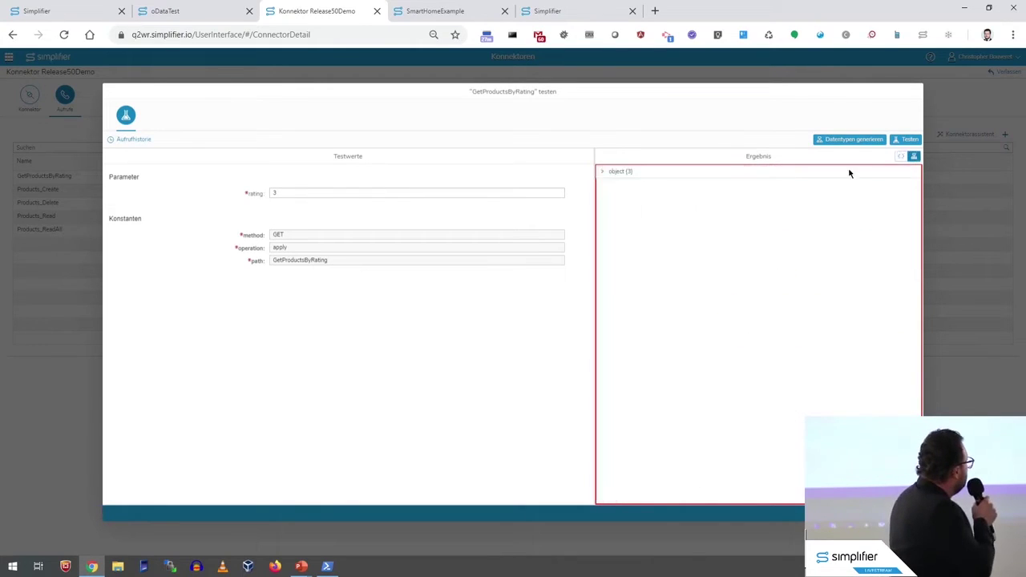
click(605, 172)
click(606, 217)
click(610, 231)
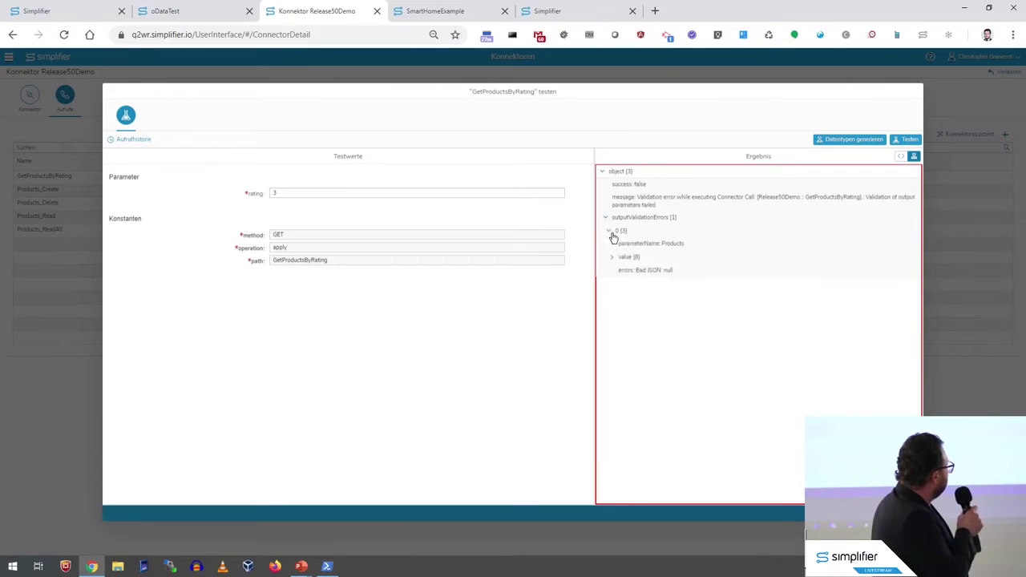
click(613, 257)
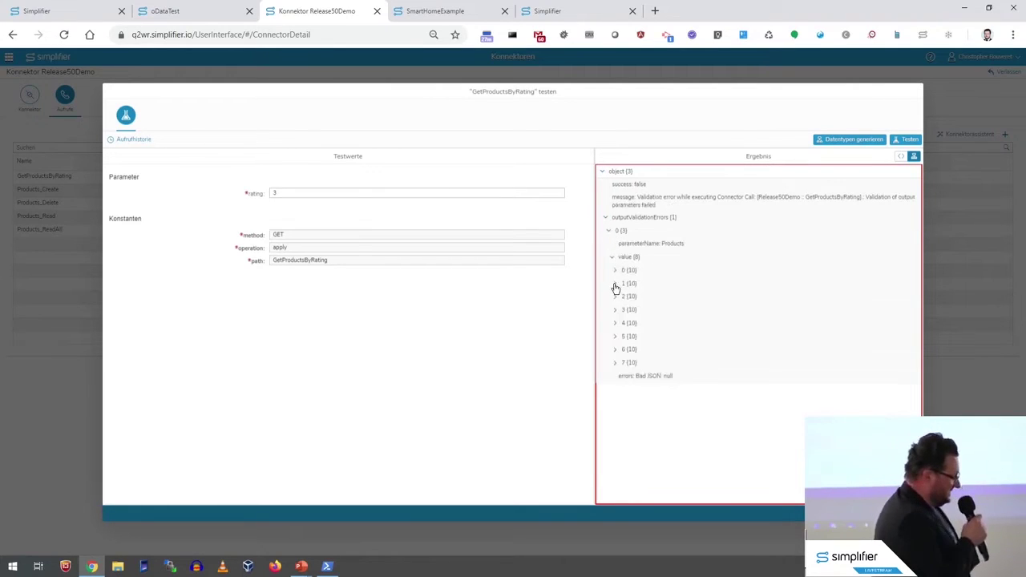
click(615, 283)
scroll(661, 336, down, 1)
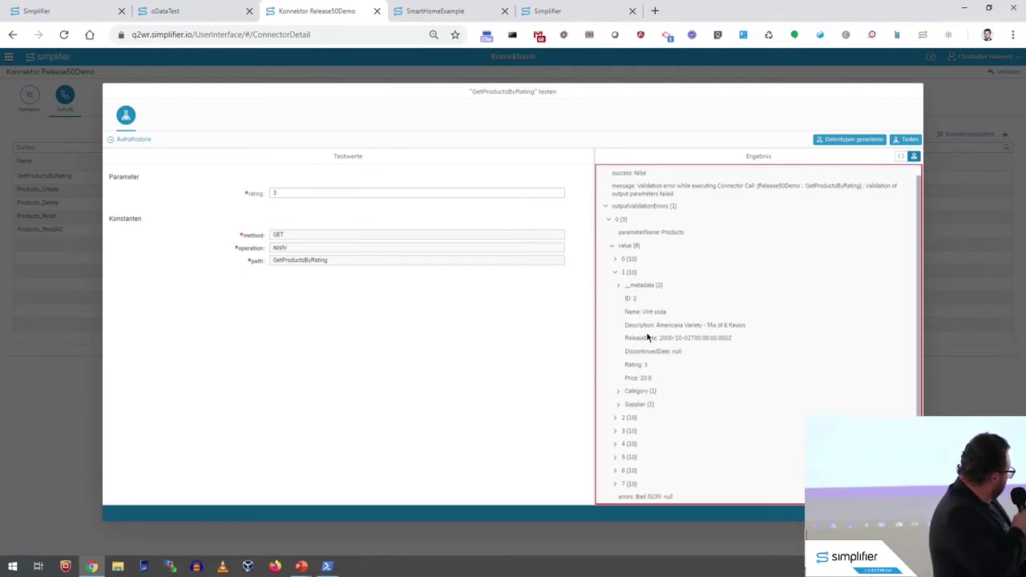
click(617, 419)
scroll(751, 356, down, 3)
scroll(745, 348, up, 4)
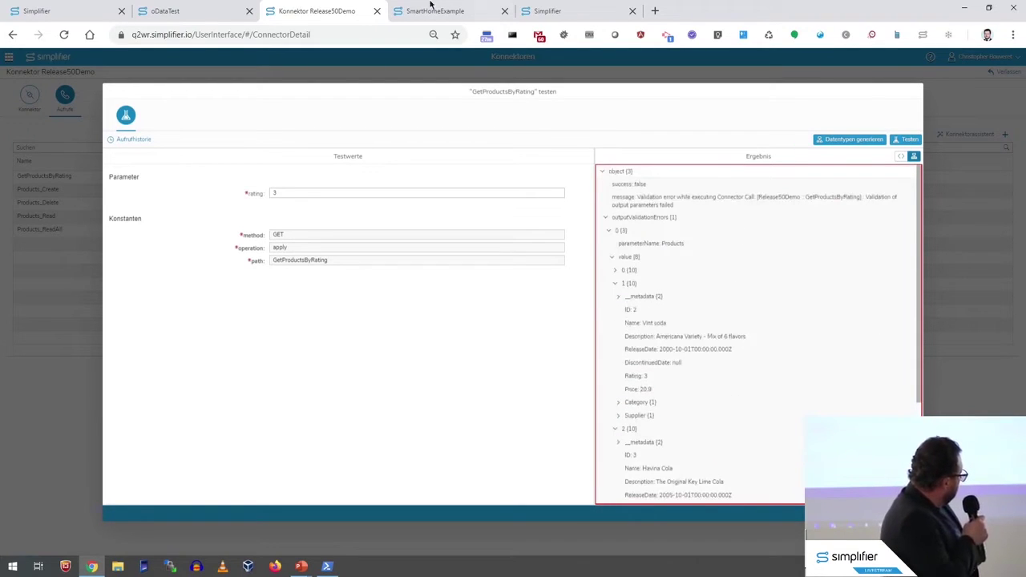
Switch to the kahn.simplifier.io instance and look over its certificates and login methods.
click(550, 19)
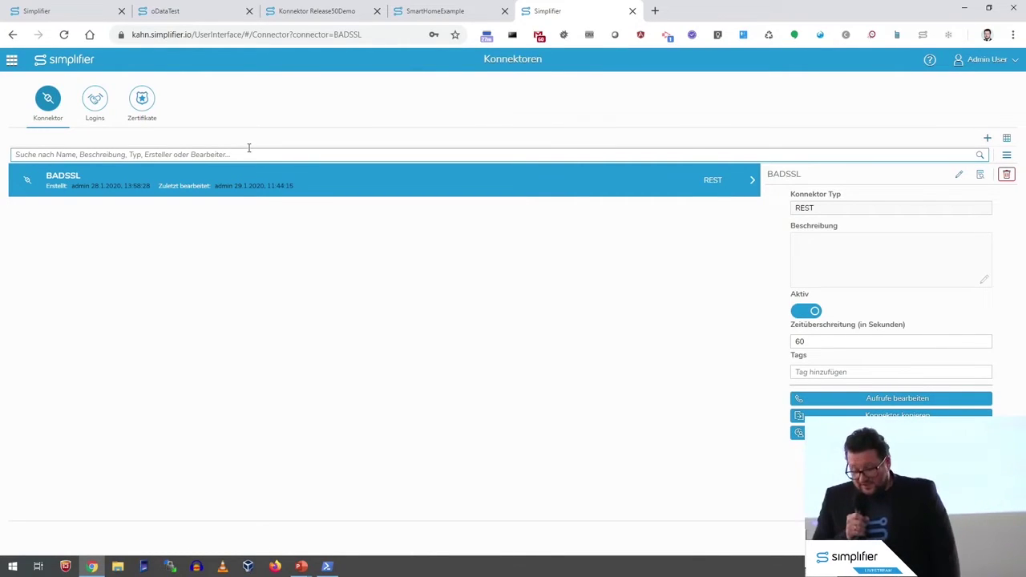
click(149, 109)
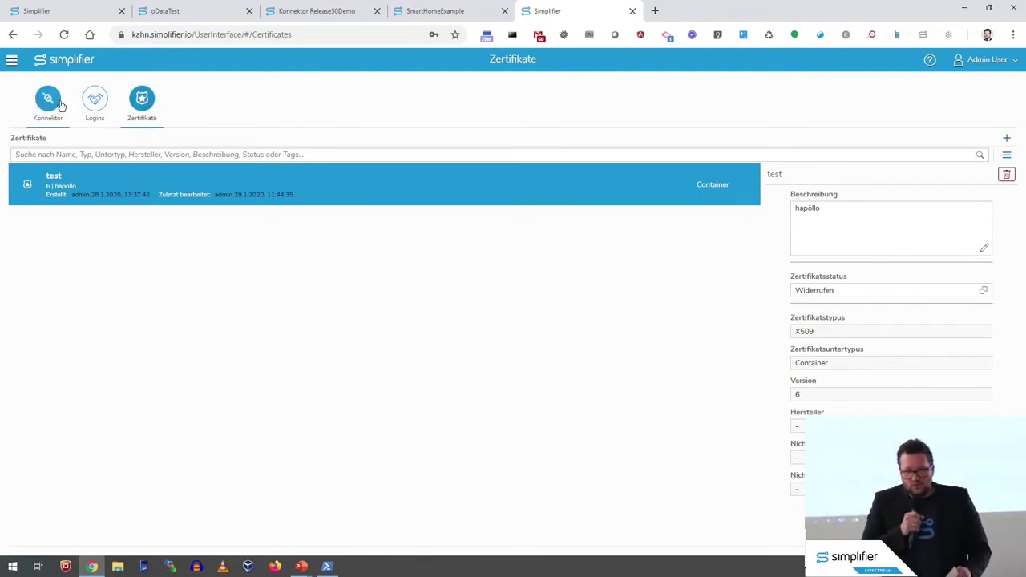
click(102, 107)
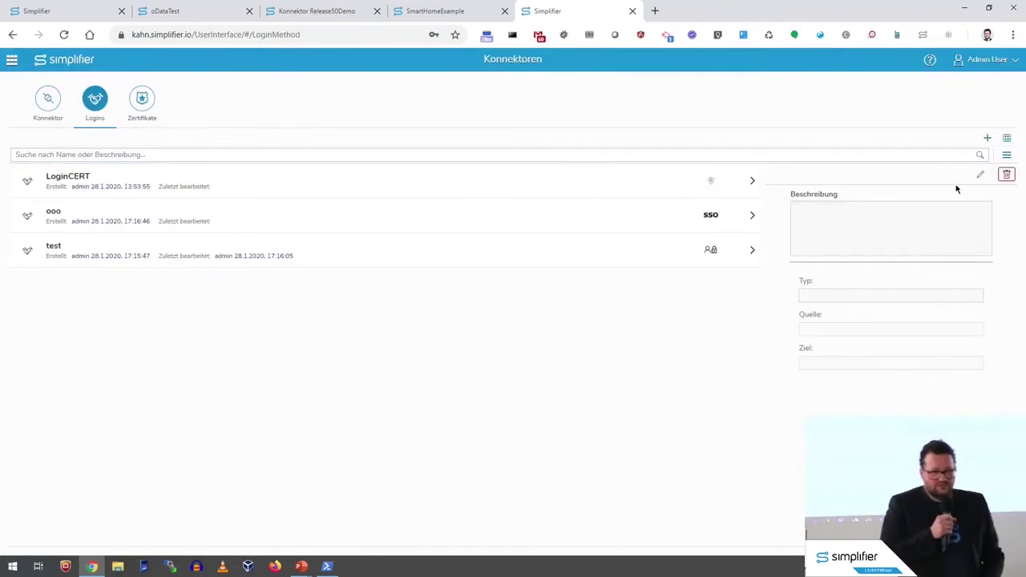
Add a login method named LoginX509 with the method type Zertifikat, keeping the standard source and standard target.
click(986, 139)
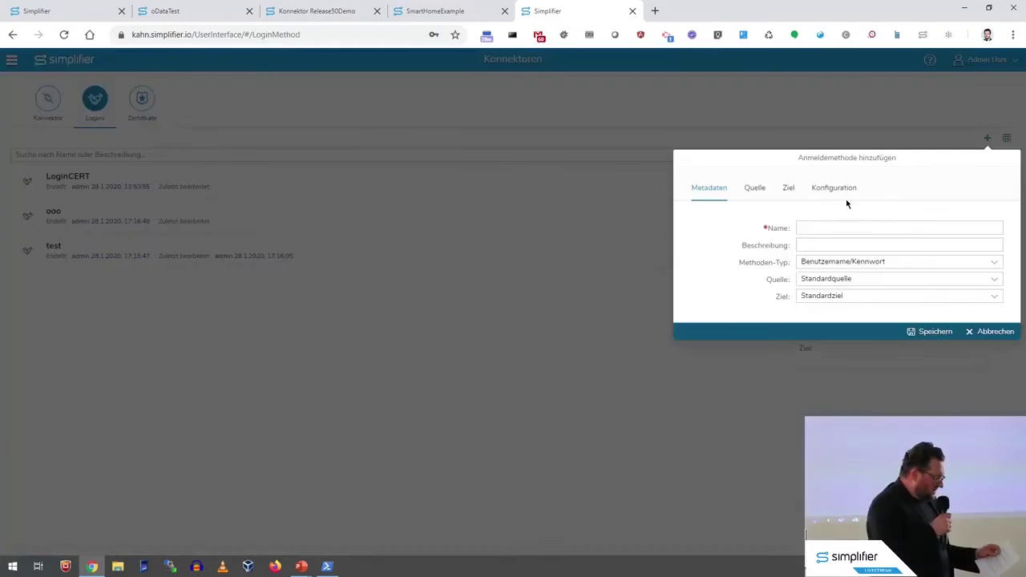
click(828, 231)
text(Login)
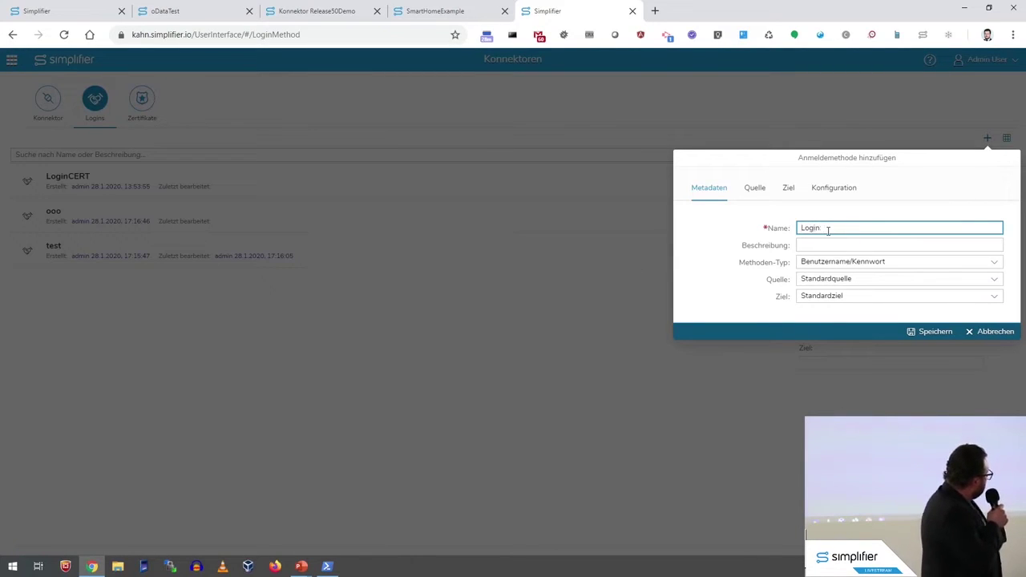
text(z509)
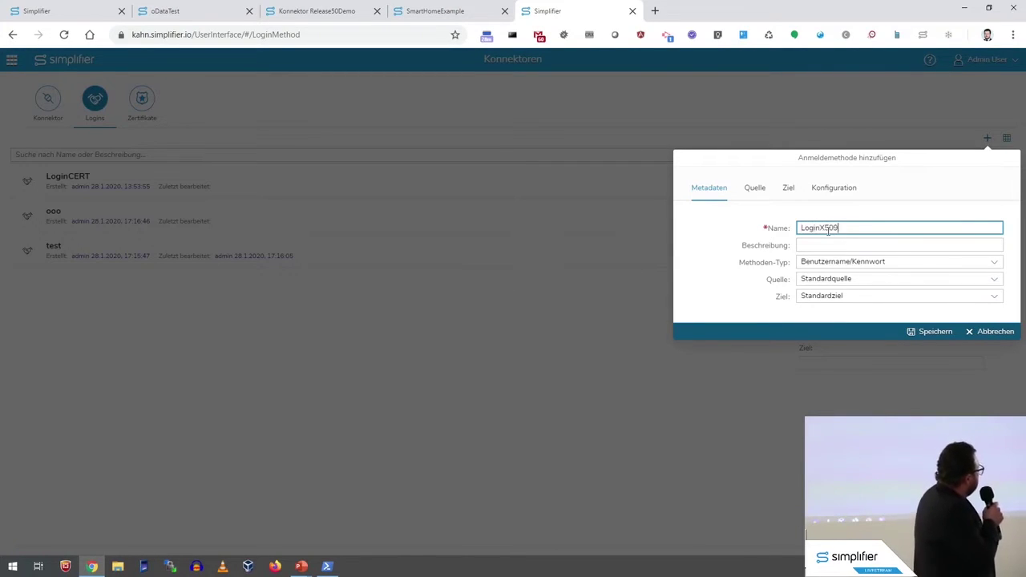
click(870, 267)
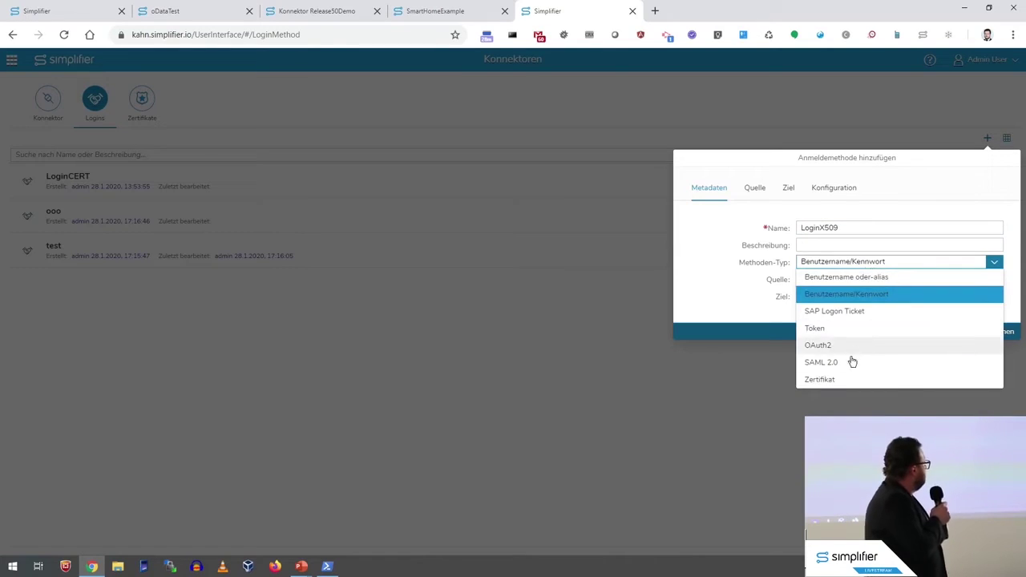
click(853, 381)
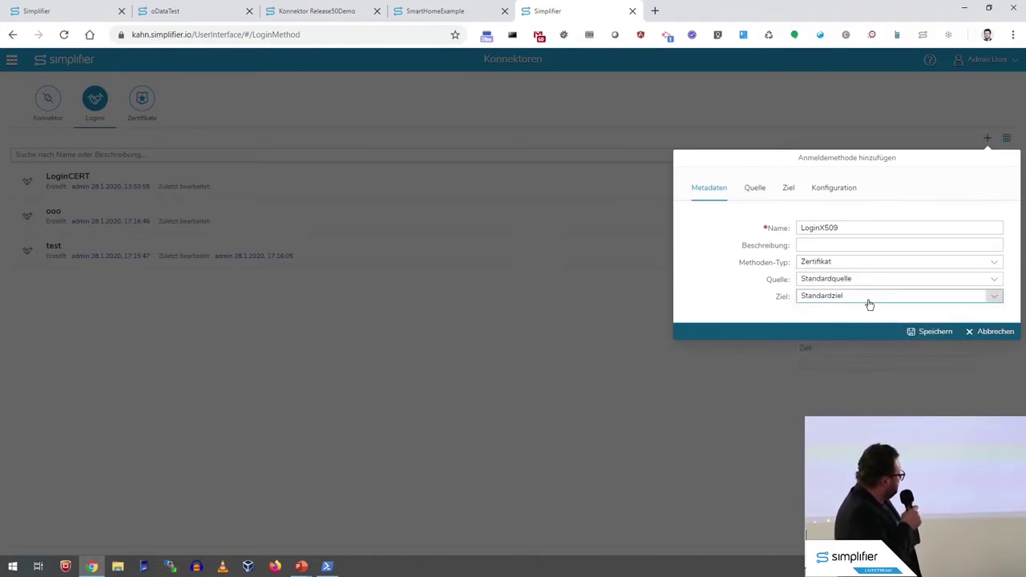
click(890, 299)
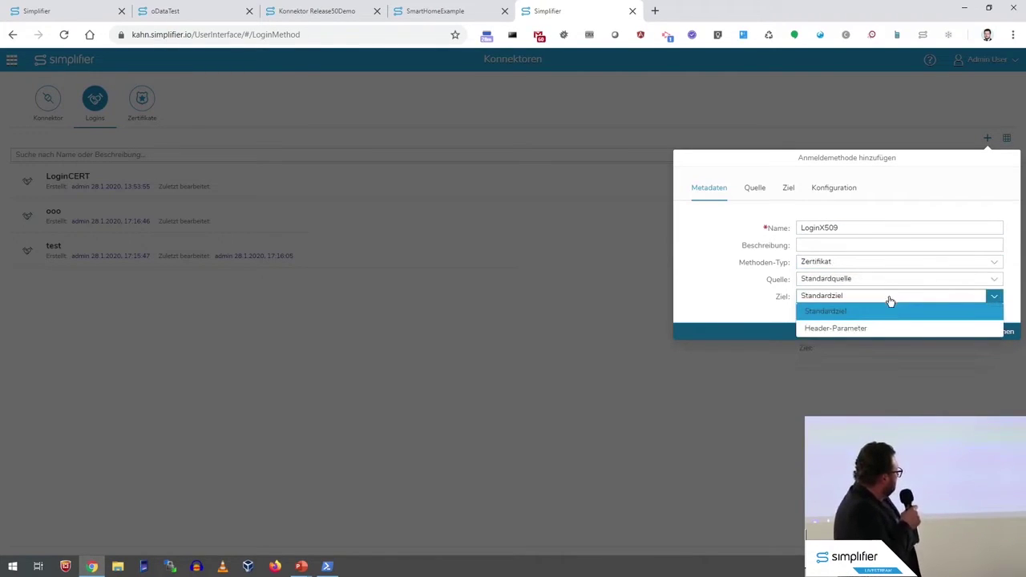
click(884, 300)
Assign the certificate "X509 - Container (6): test" as the source, enable Zeilenumbruchentfernung and save the login method.
click(755, 191)
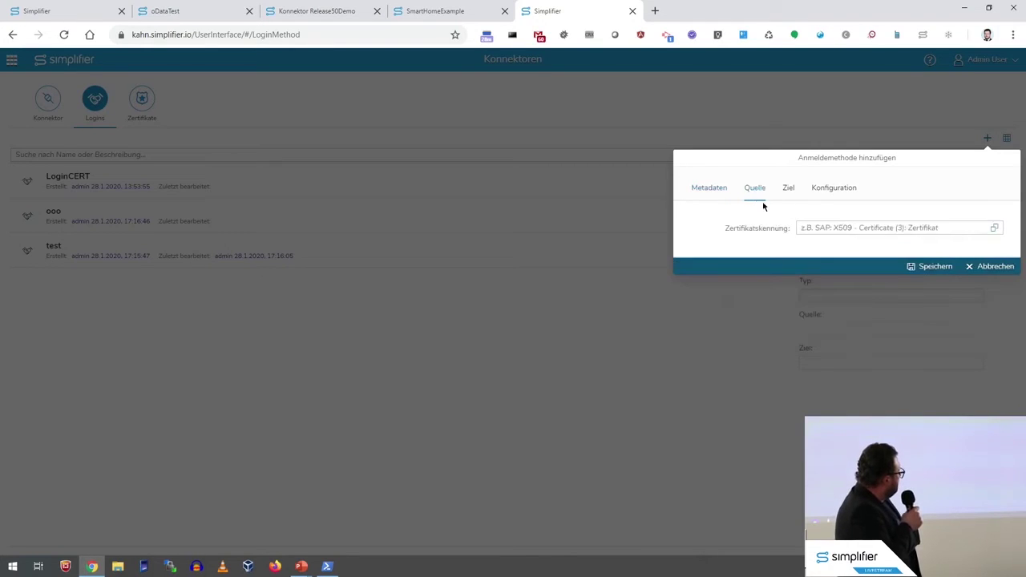
click(993, 229)
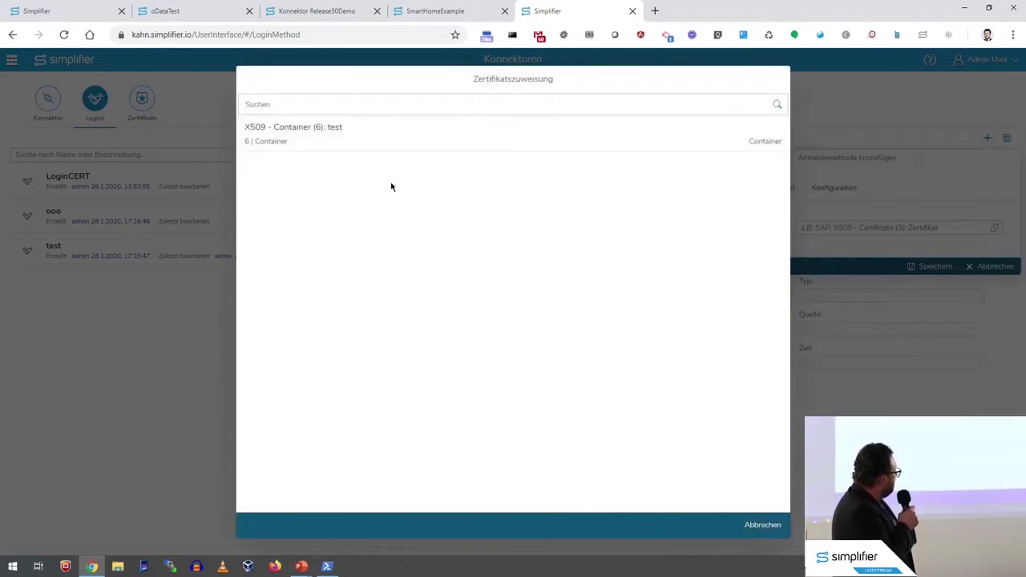
click(339, 131)
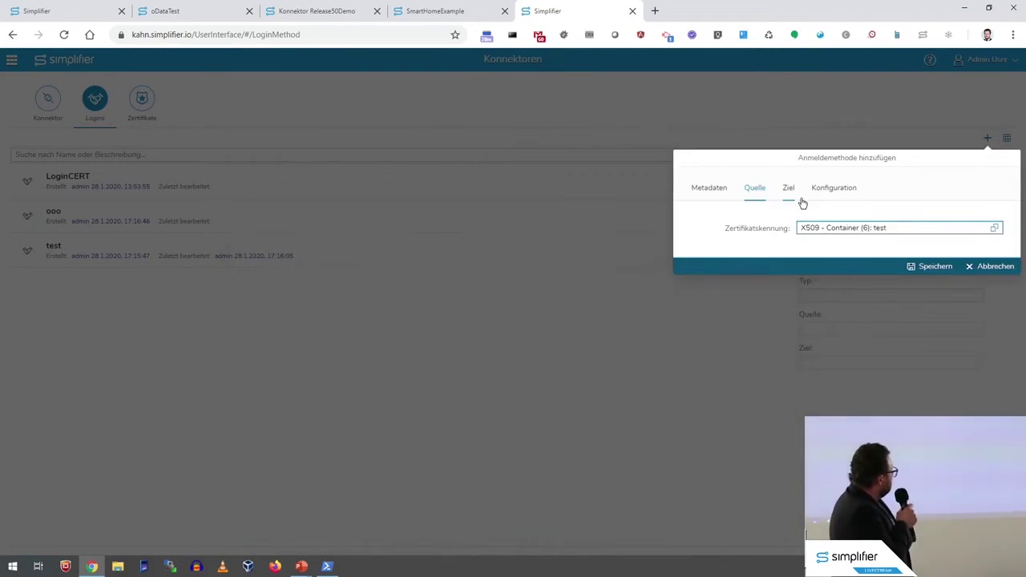
click(789, 188)
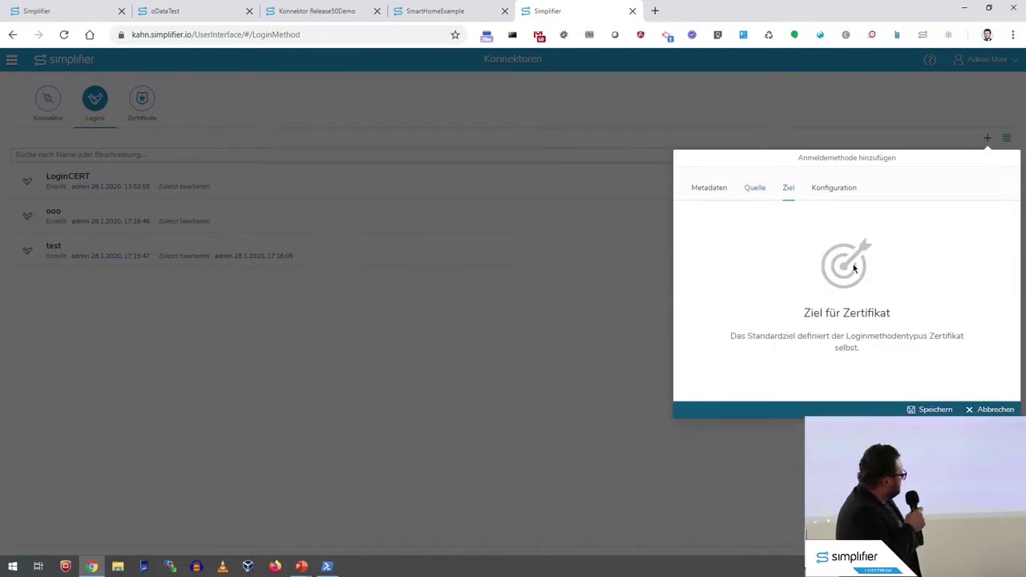
click(832, 190)
click(802, 230)
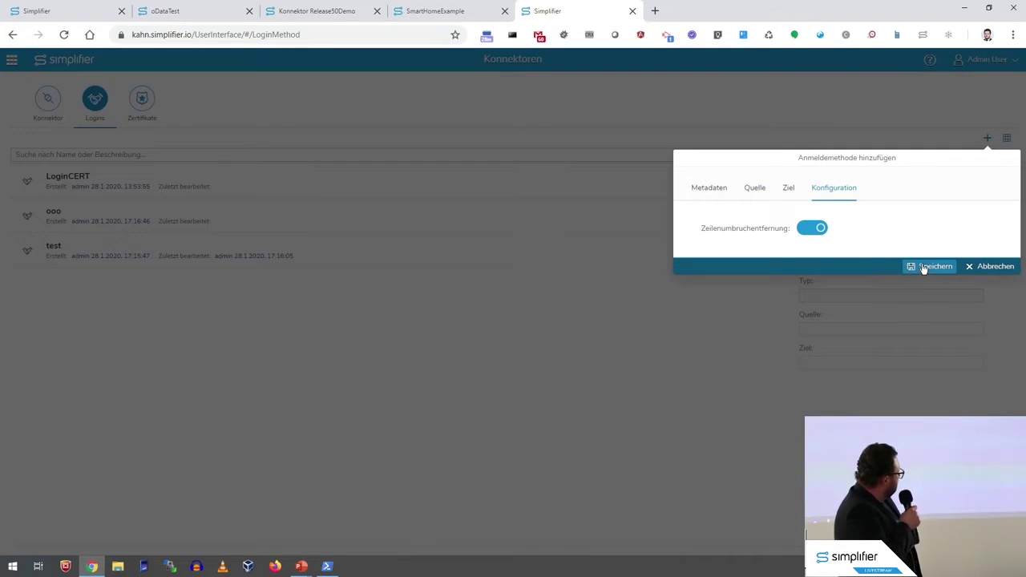
click(922, 268)
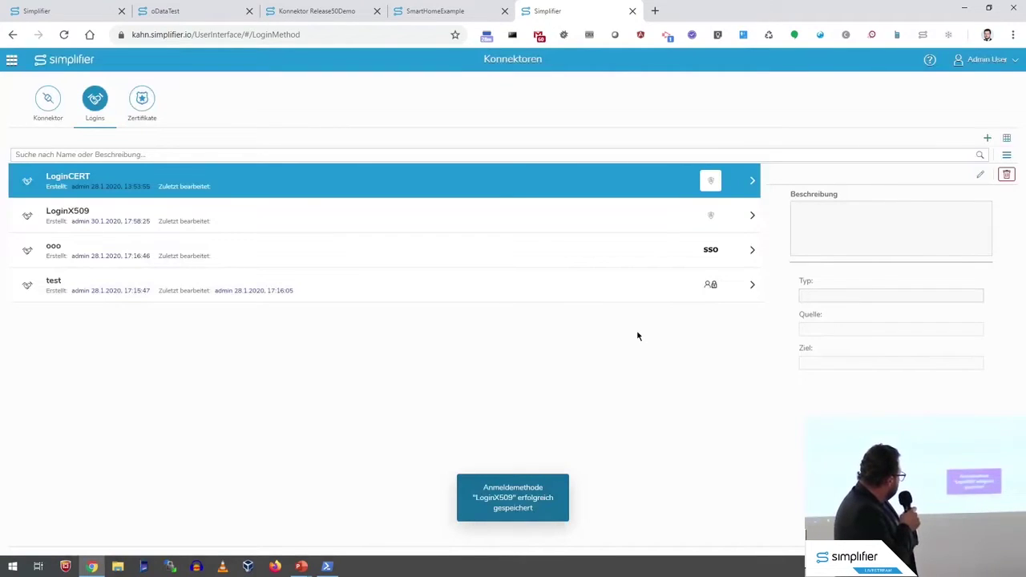
Review the LoginX509 entry, open the BADSSL connector for editing and choose LoginX509 as its endpoint's login method.
click(548, 213)
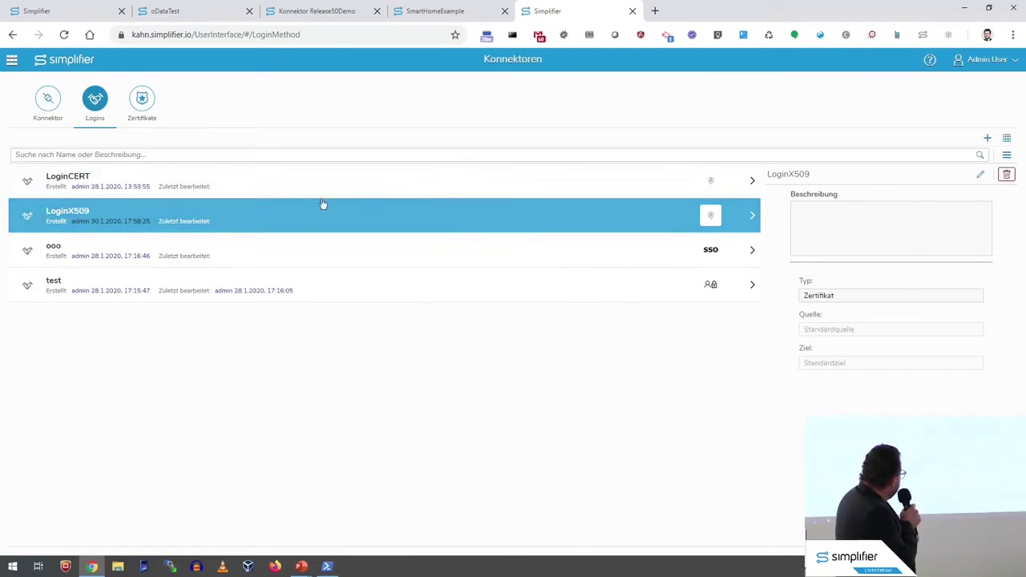
click(48, 103)
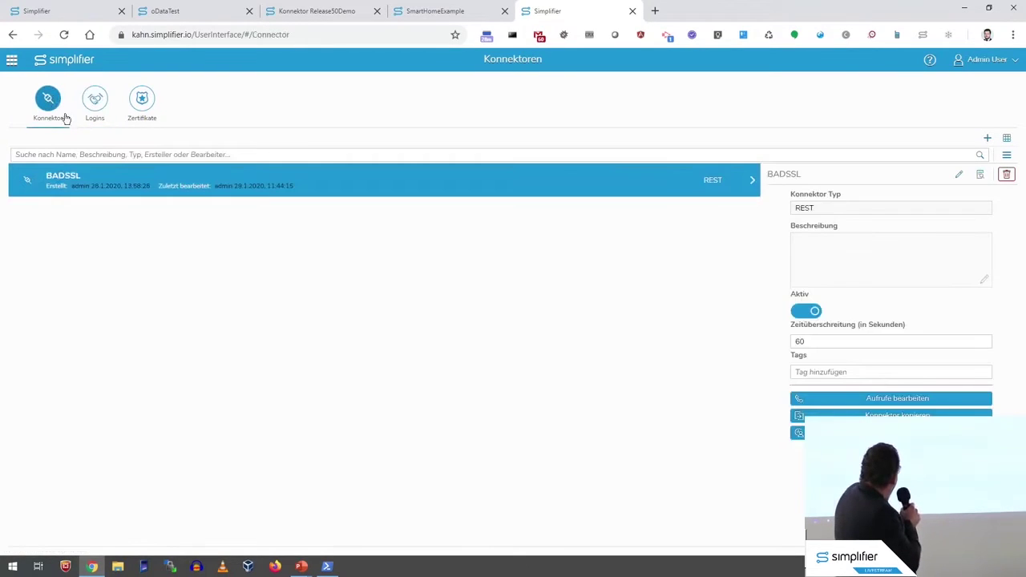
click(956, 176)
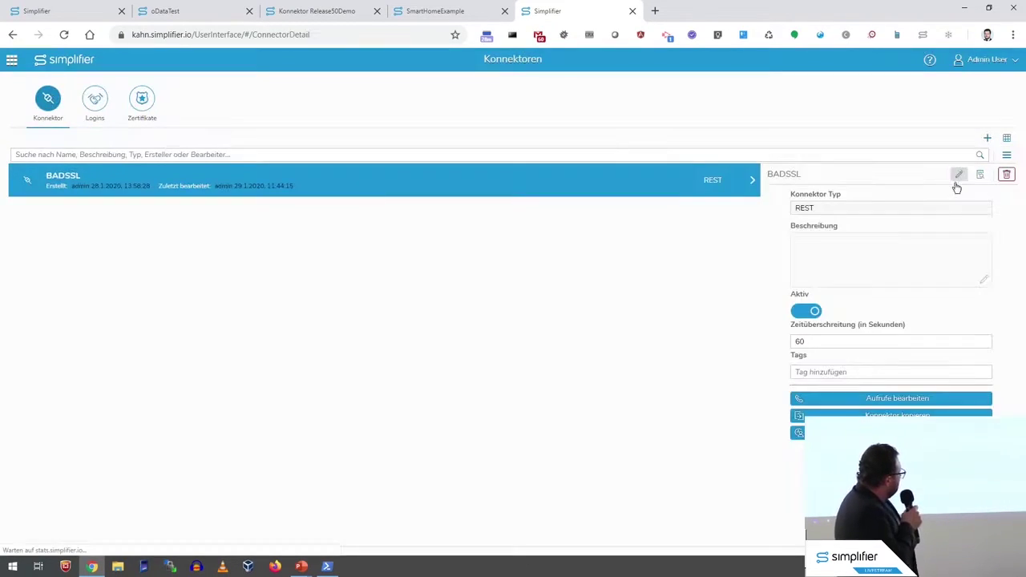
click(812, 280)
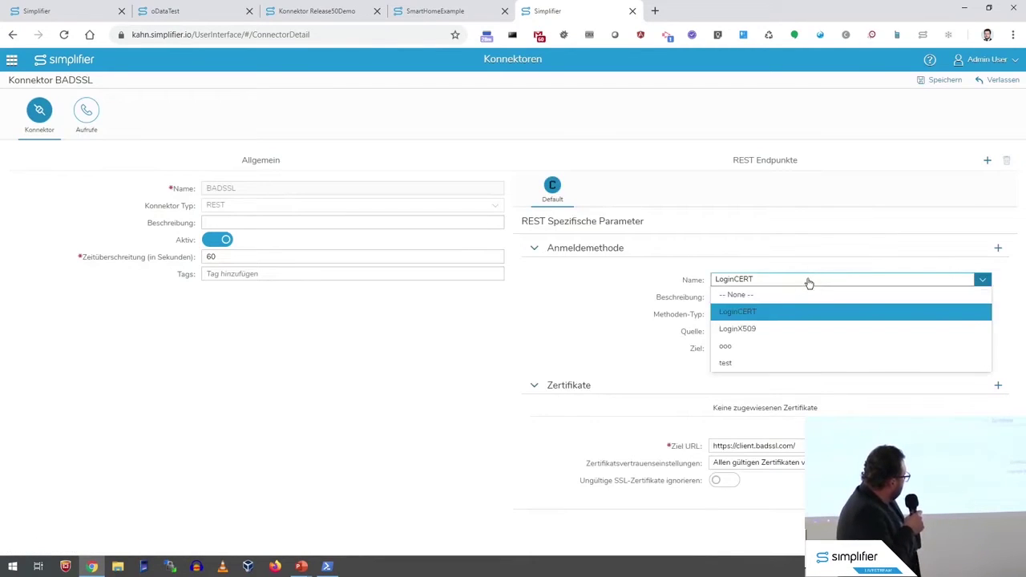
click(758, 328)
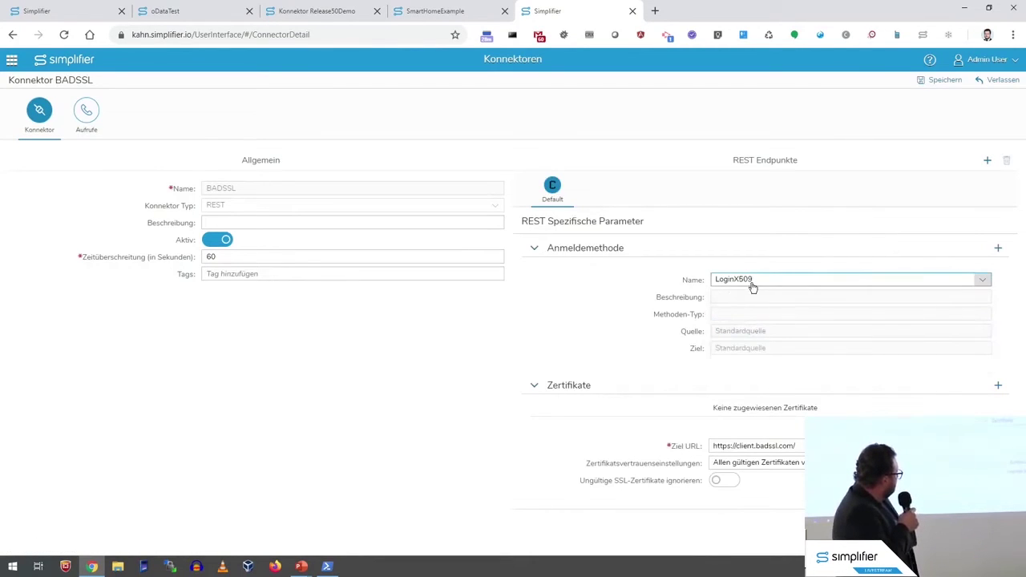
Enable ignoring invalid SSL certificates for the BADSSL endpoint and look over its assignable certificates, security exceptions and certificate trust options.
click(998, 388)
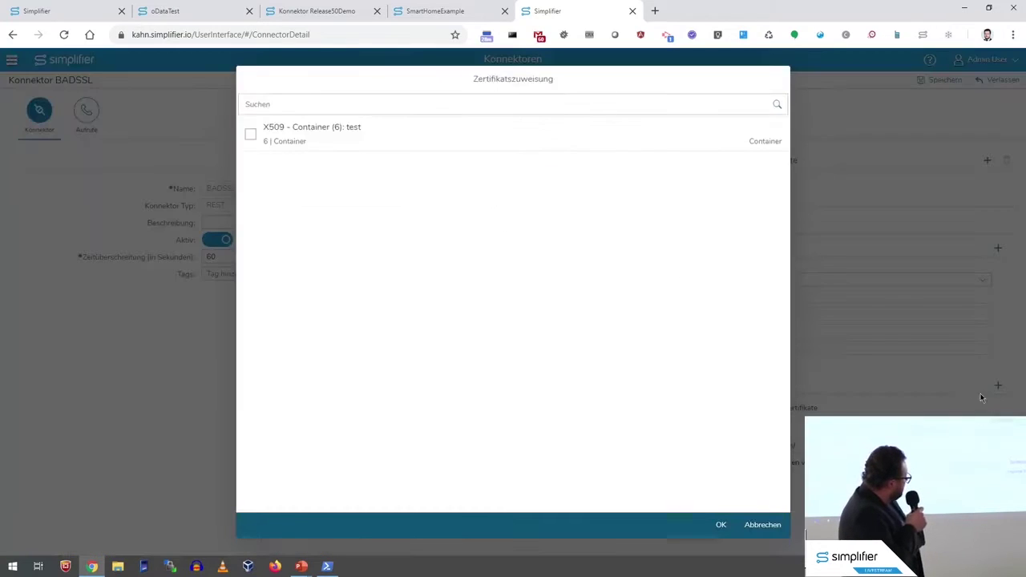
click(774, 525)
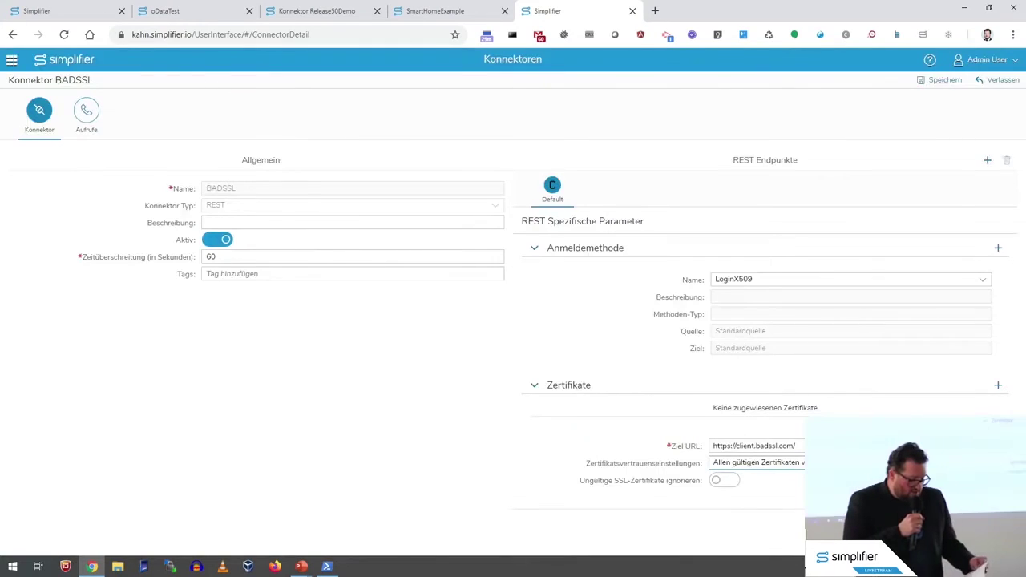
click(729, 484)
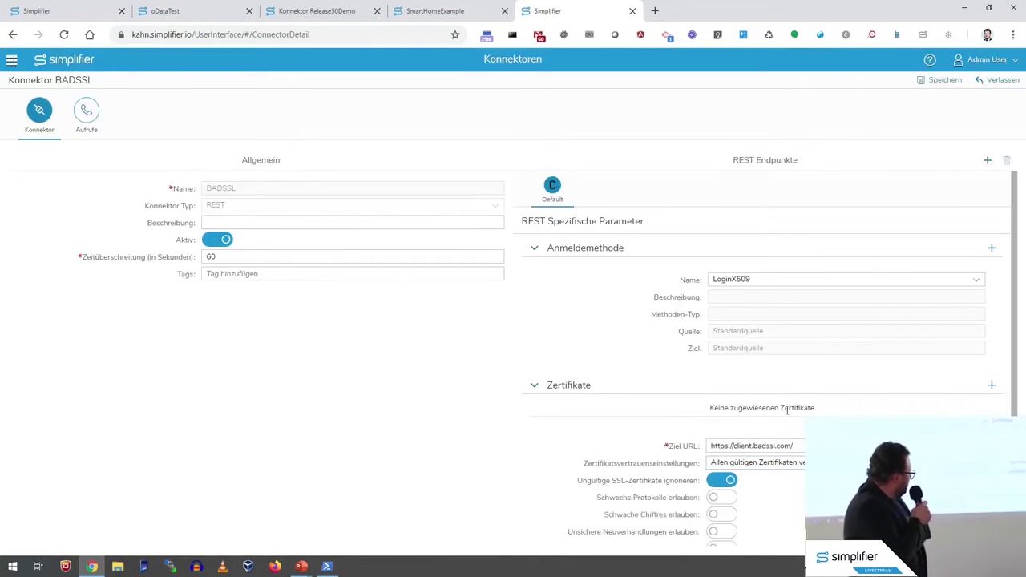
scroll(790, 414, down, 1)
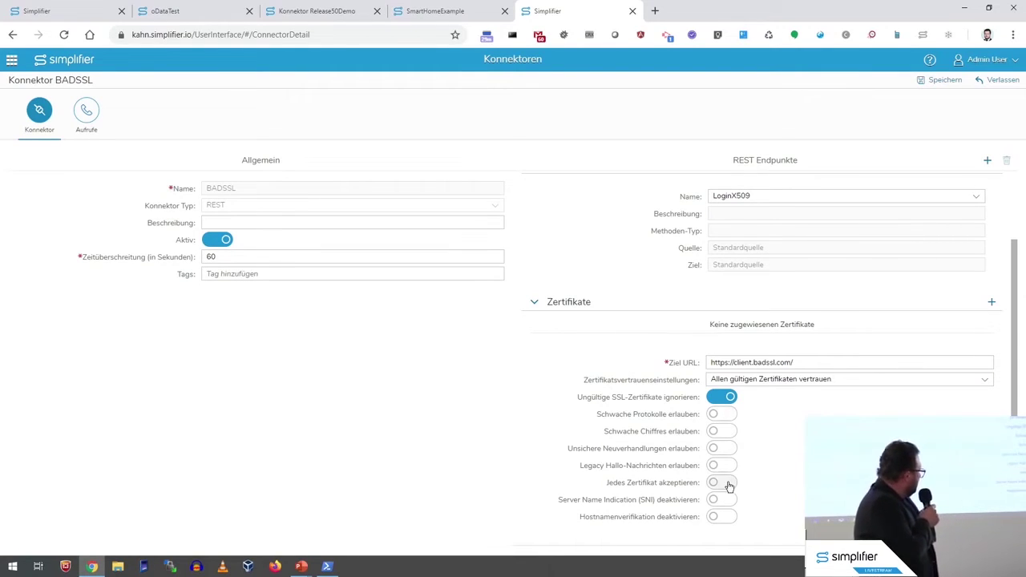
click(772, 381)
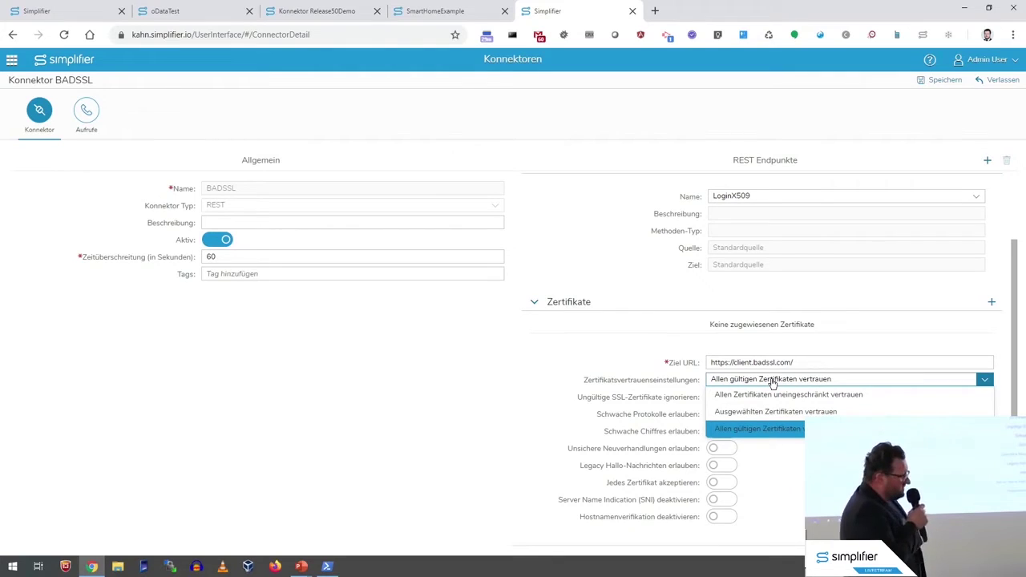
click(779, 462)
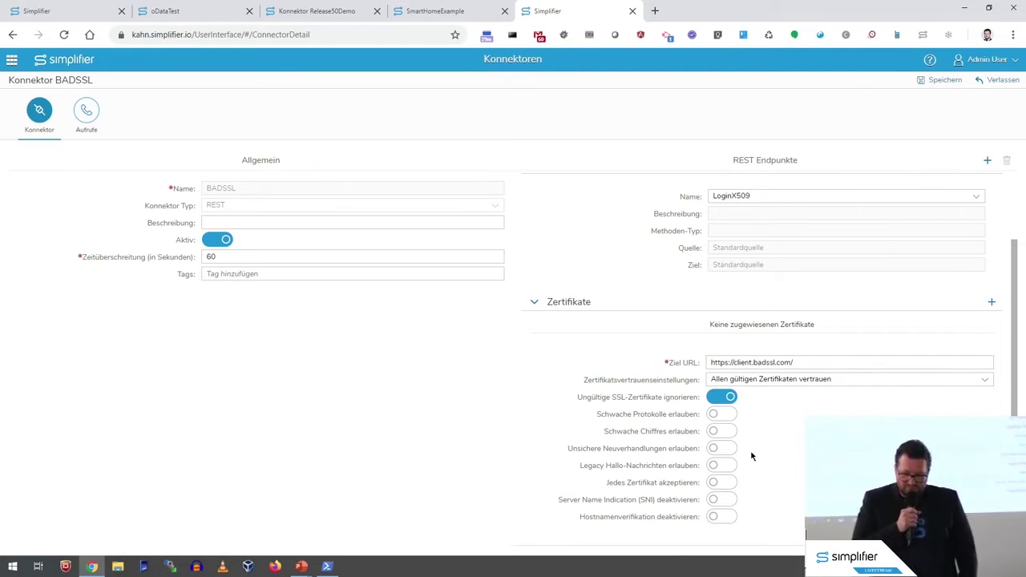
Leave the BADSSL connector for the dashboard and switch to the applications list of the q2wr.simplifier.io instance.
click(12, 59)
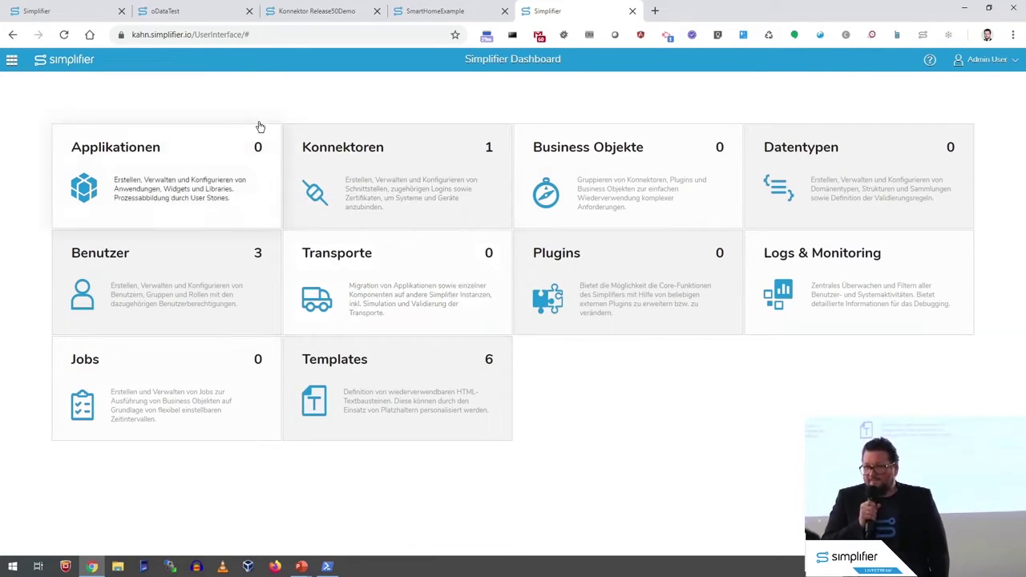
click(182, 13)
click(90, 15)
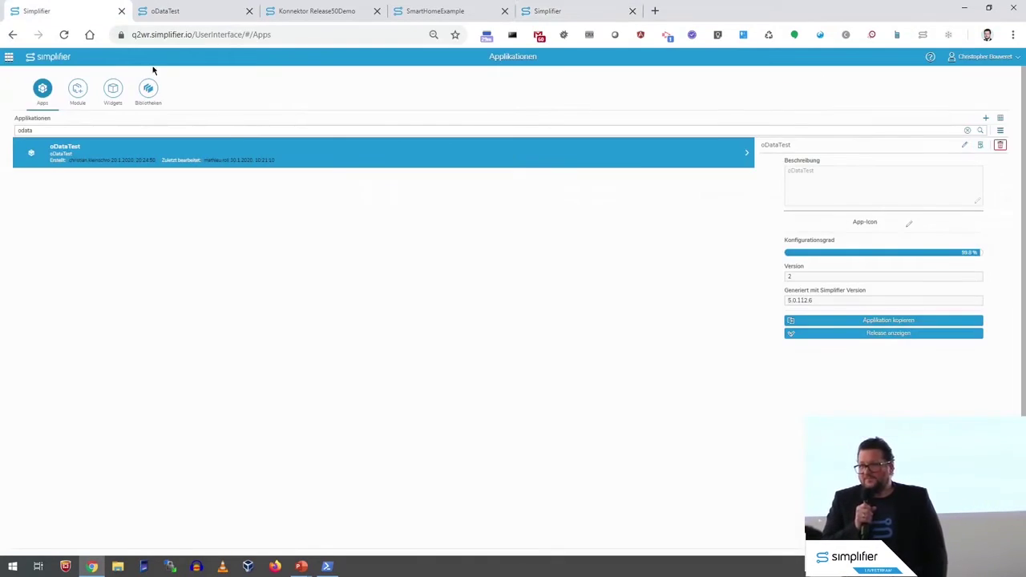